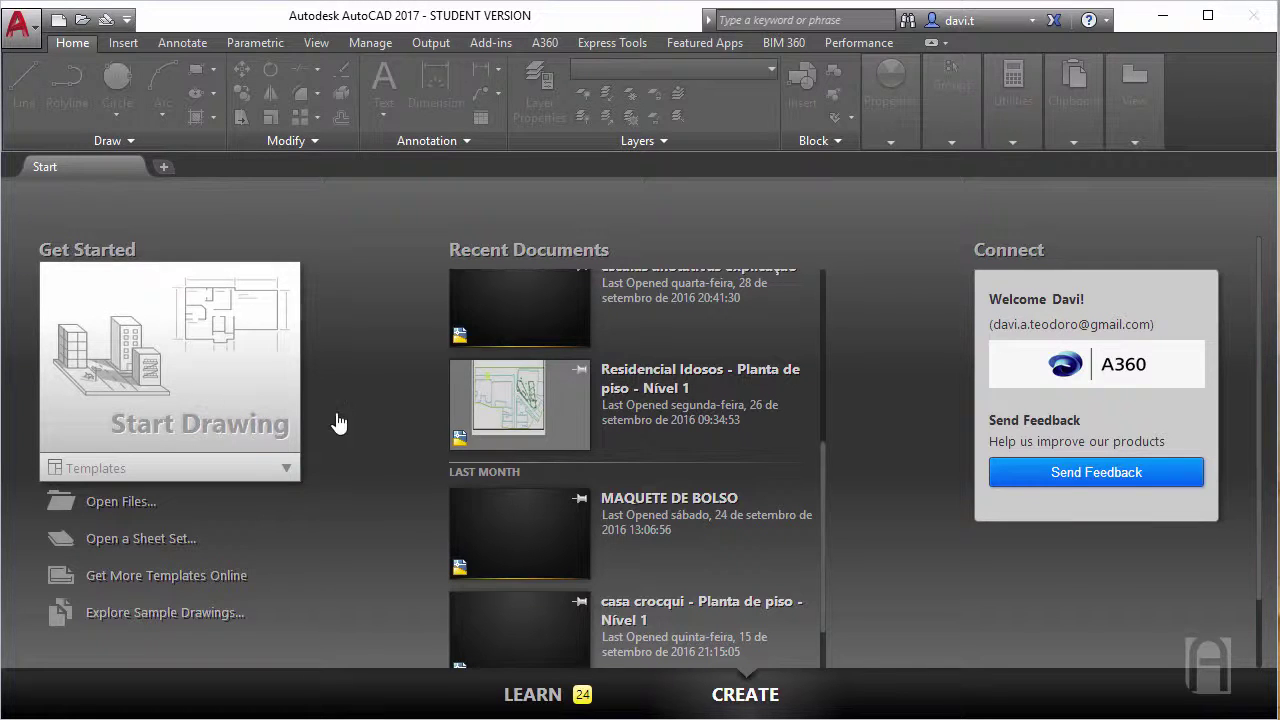
# Start a new drawing and make ARQ-ALVENARIA the current layer.
pyautogui.click(305, 387)
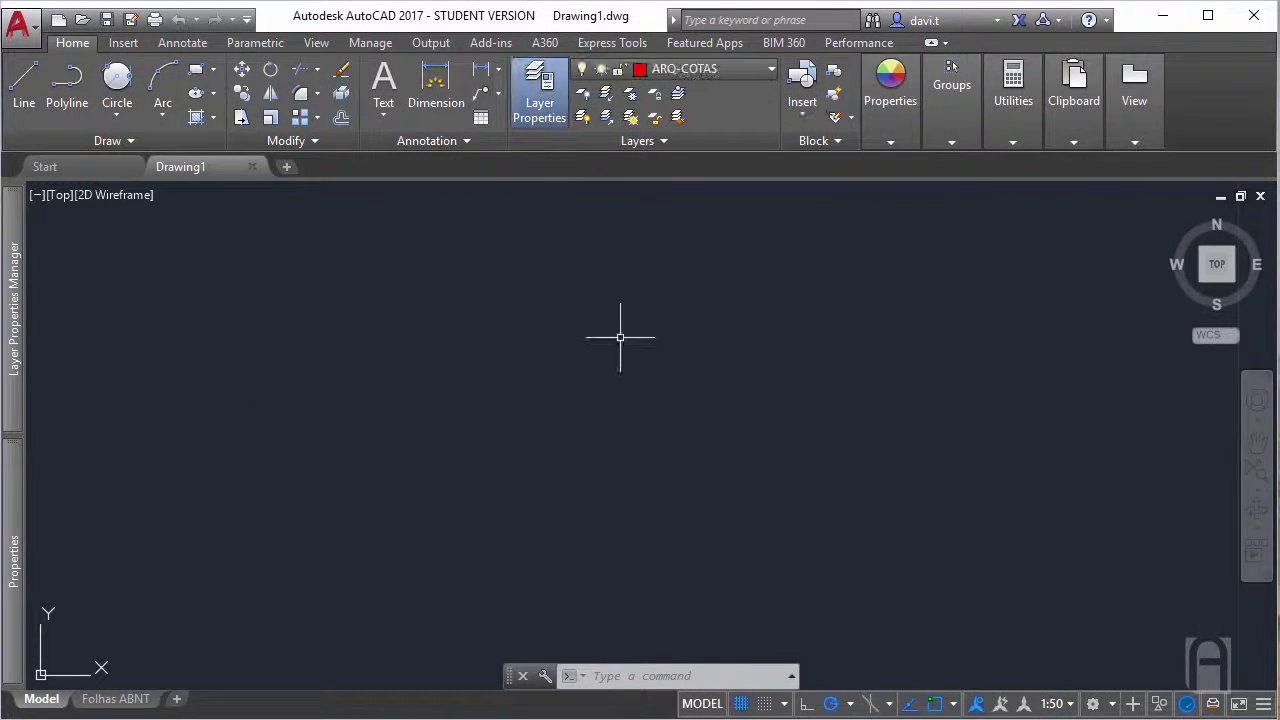
pyautogui.click(700, 68)
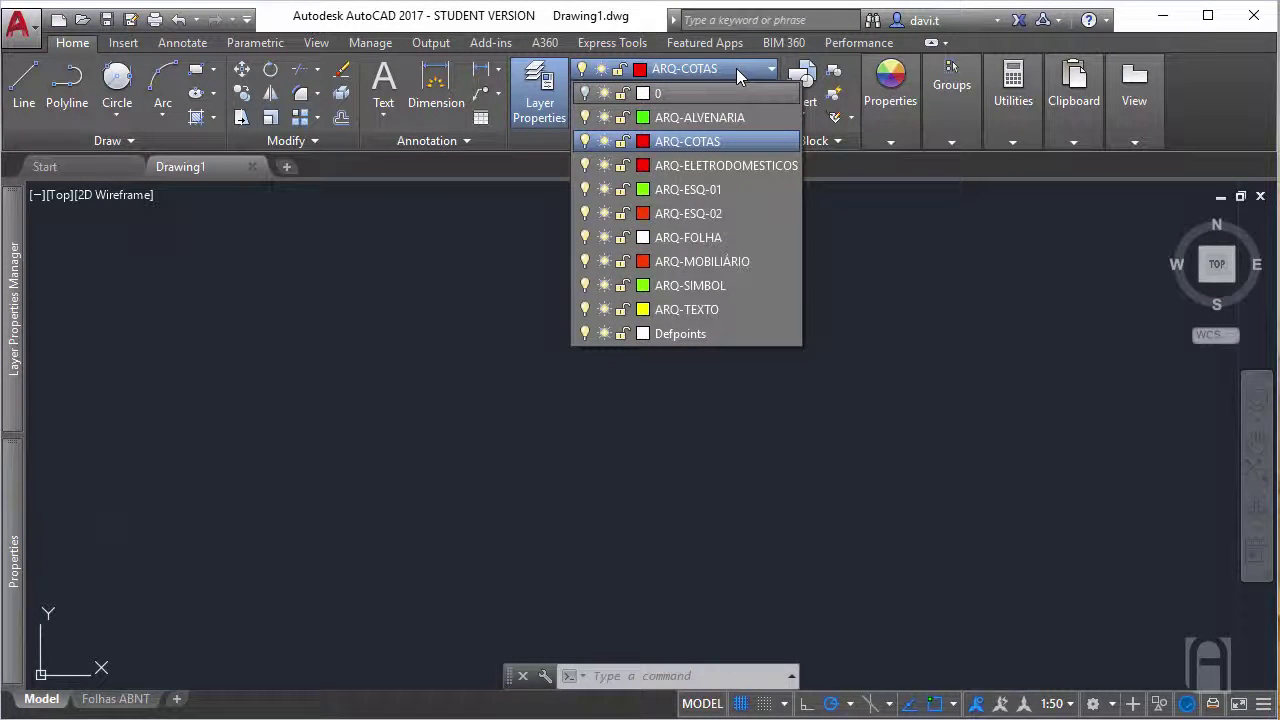
pyautogui.click(760, 119)
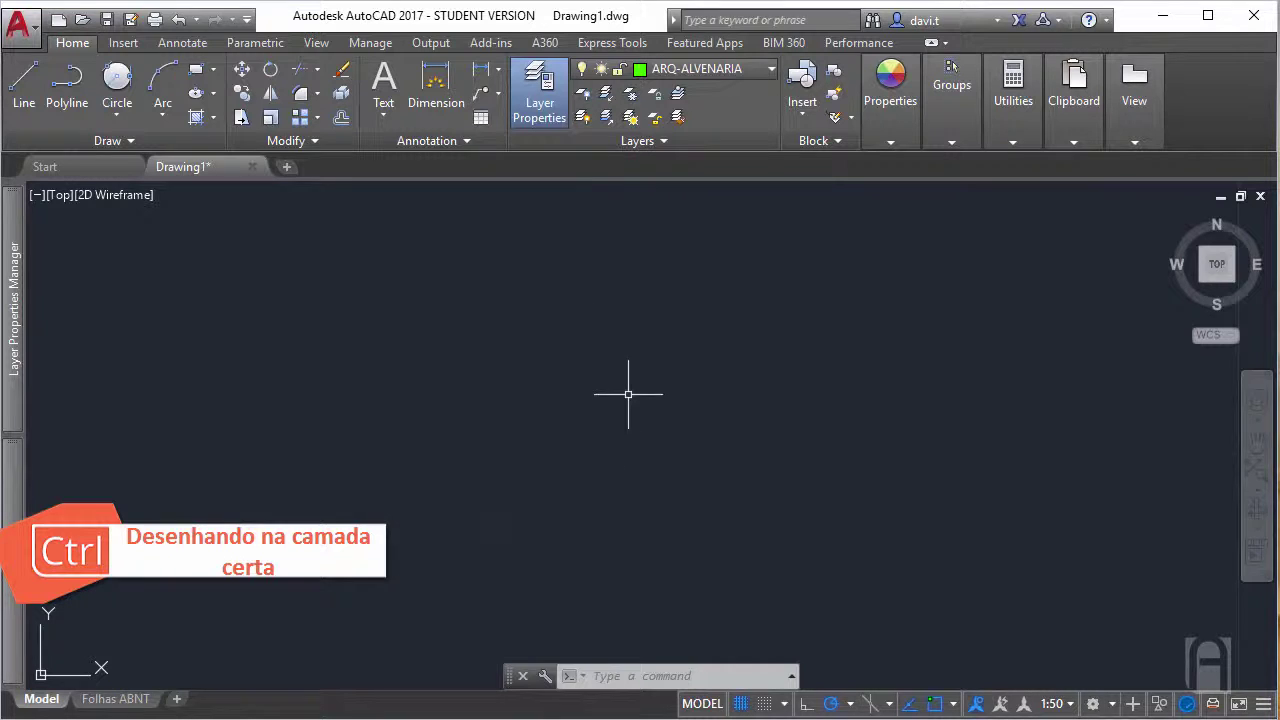
pyautogui.click(748, 74)
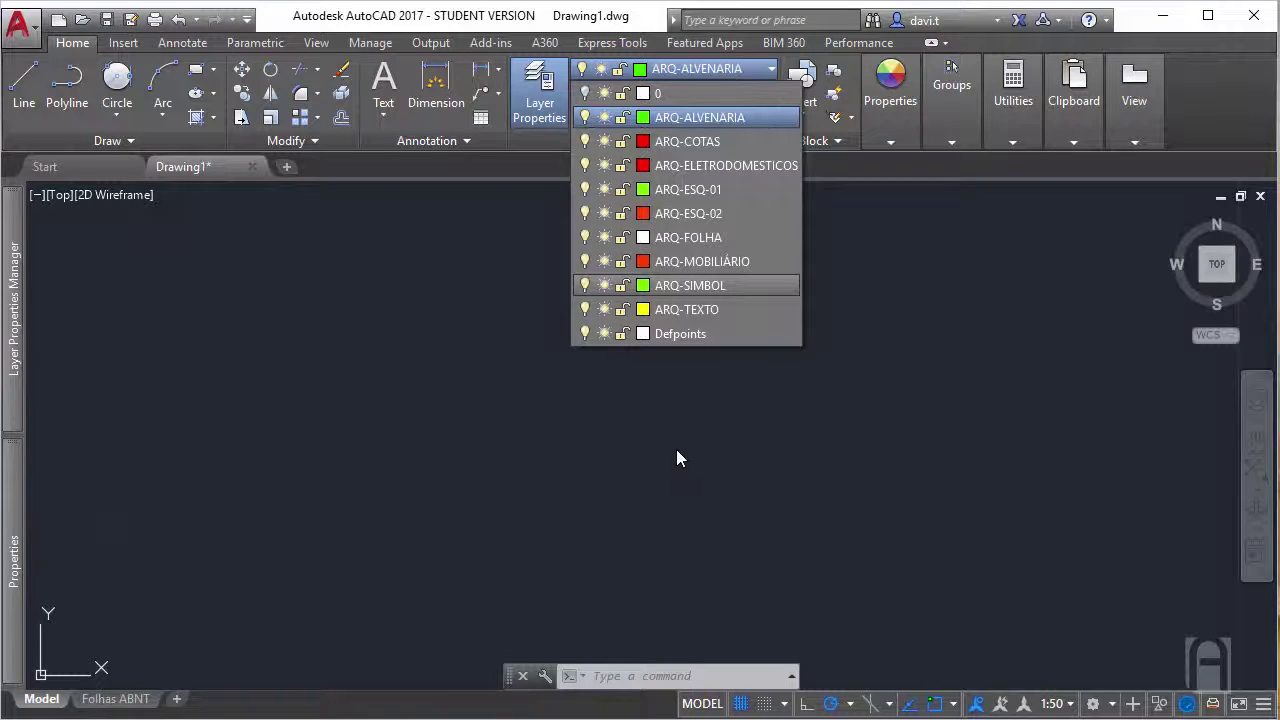
pyautogui.click(640, 24)
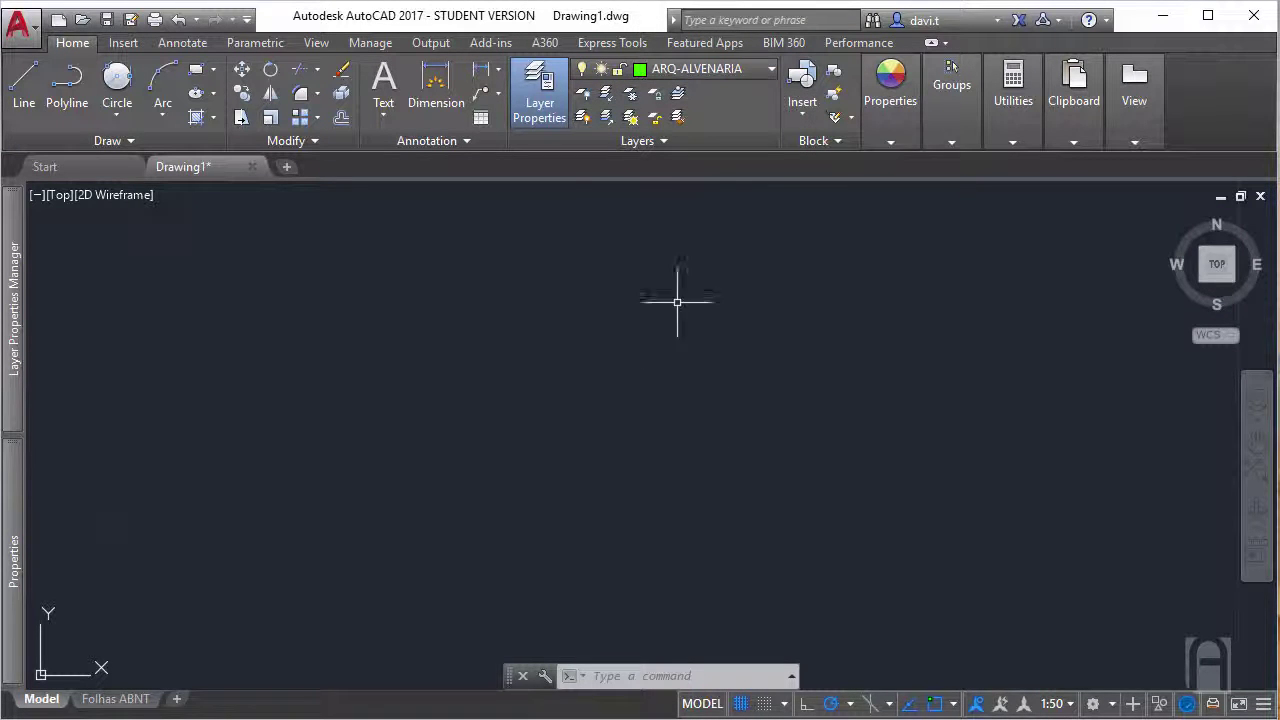
pyautogui.click(766, 68)
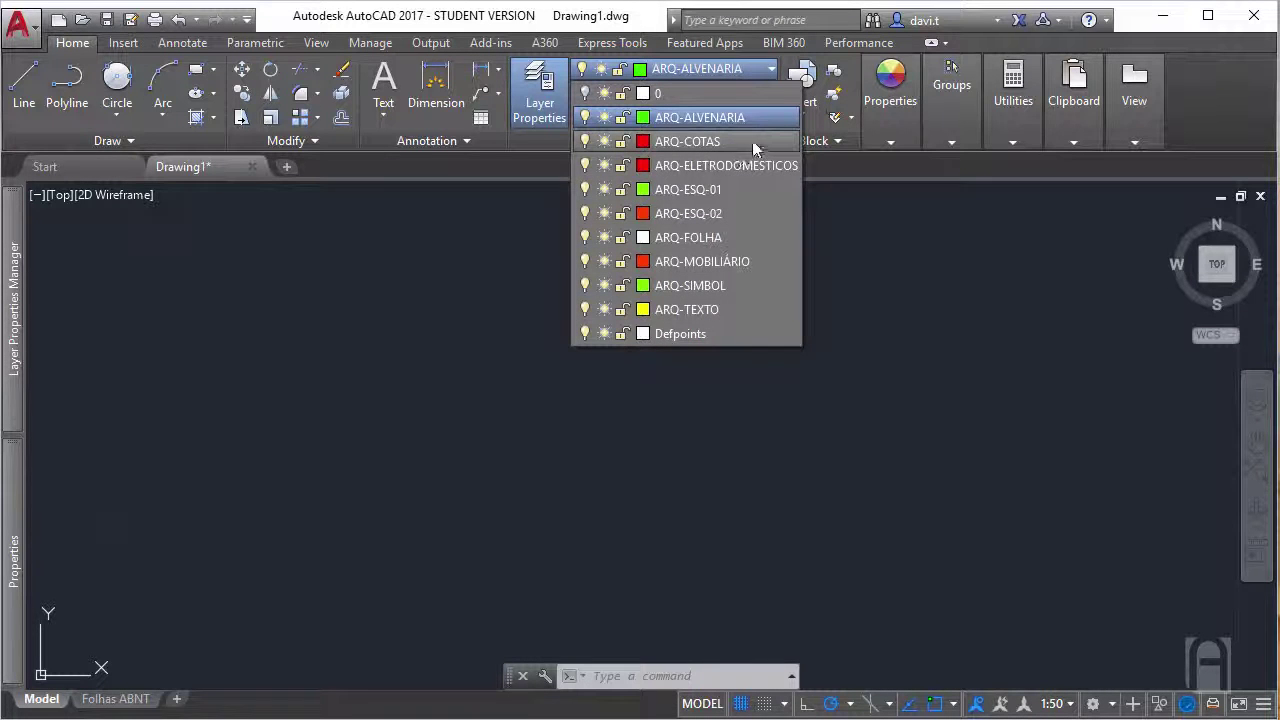
pyautogui.click(771, 72)
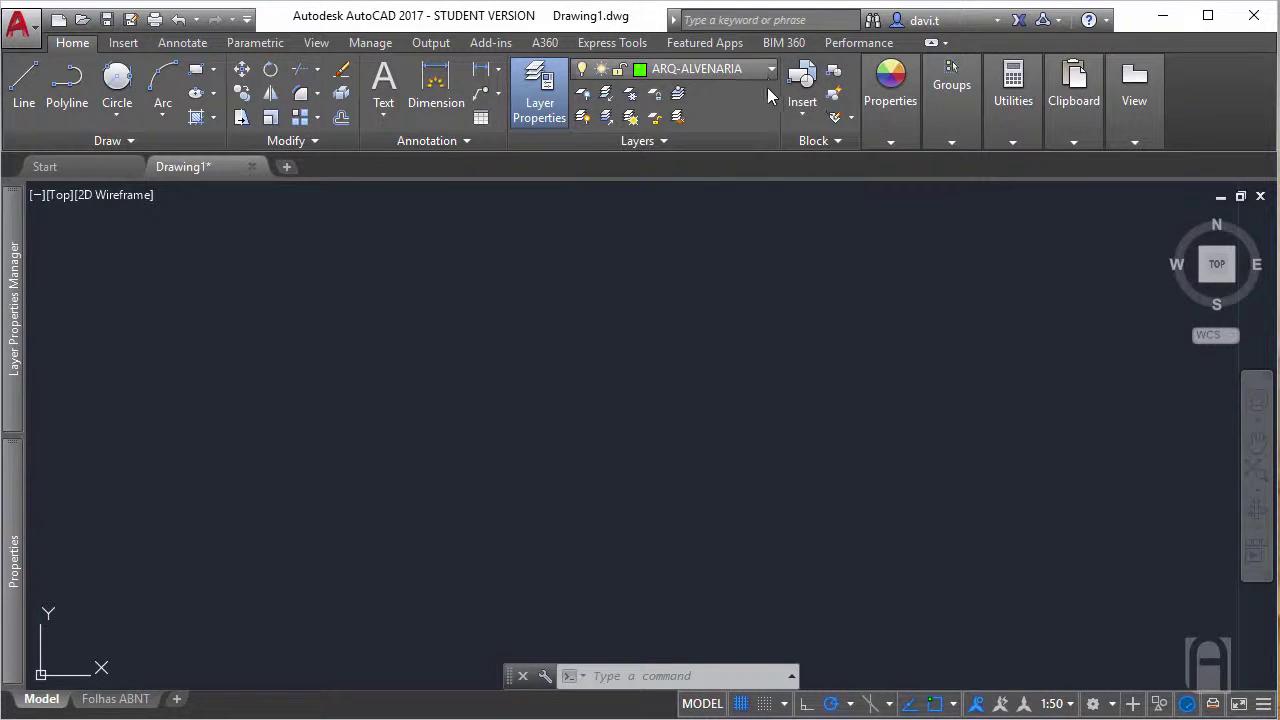
pyautogui.click(598, 401)
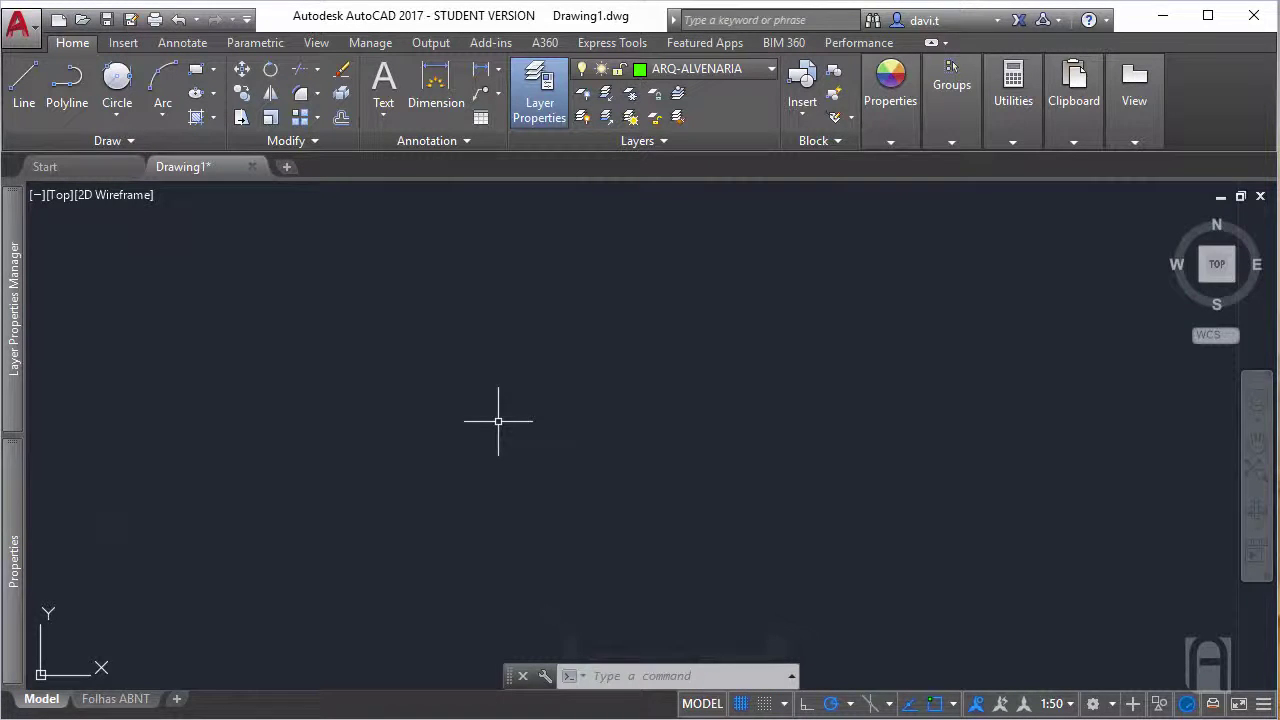
pyautogui.press('Escape')
pyautogui.press('Escape')
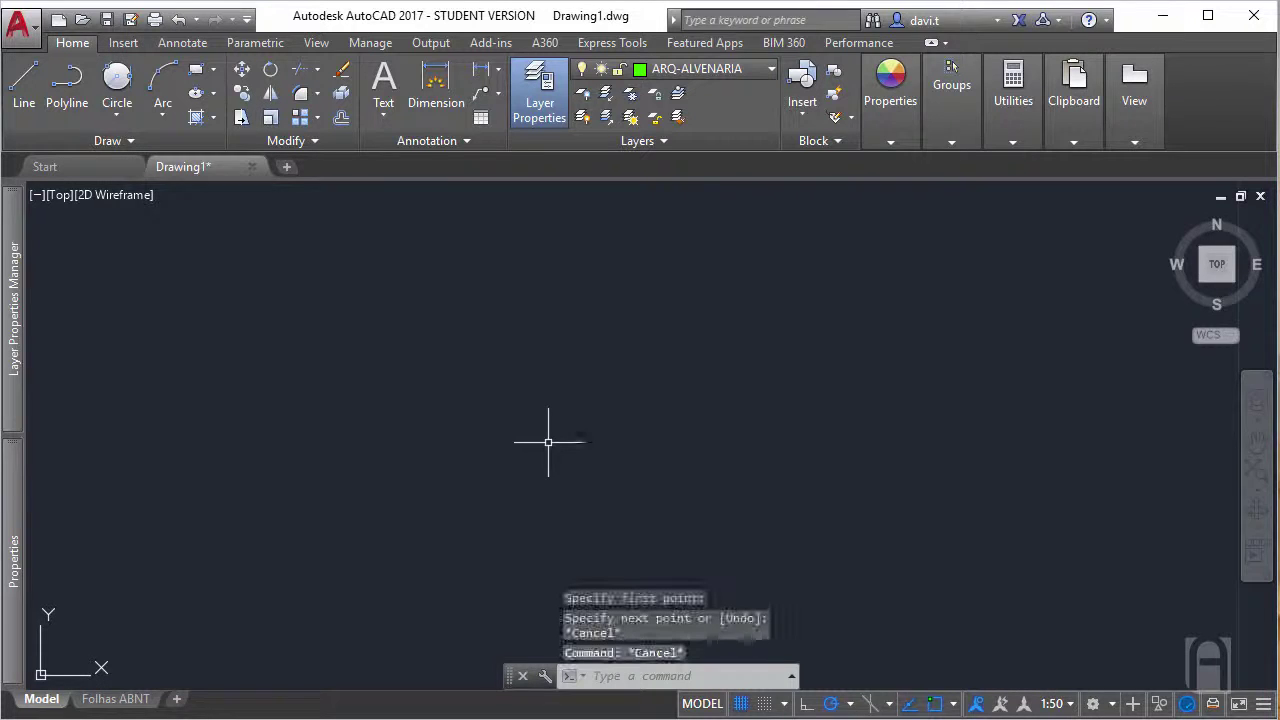
# Start a line in the empty drawing area and draw its first segment 18 units straight down.
pyautogui.click(30, 88)
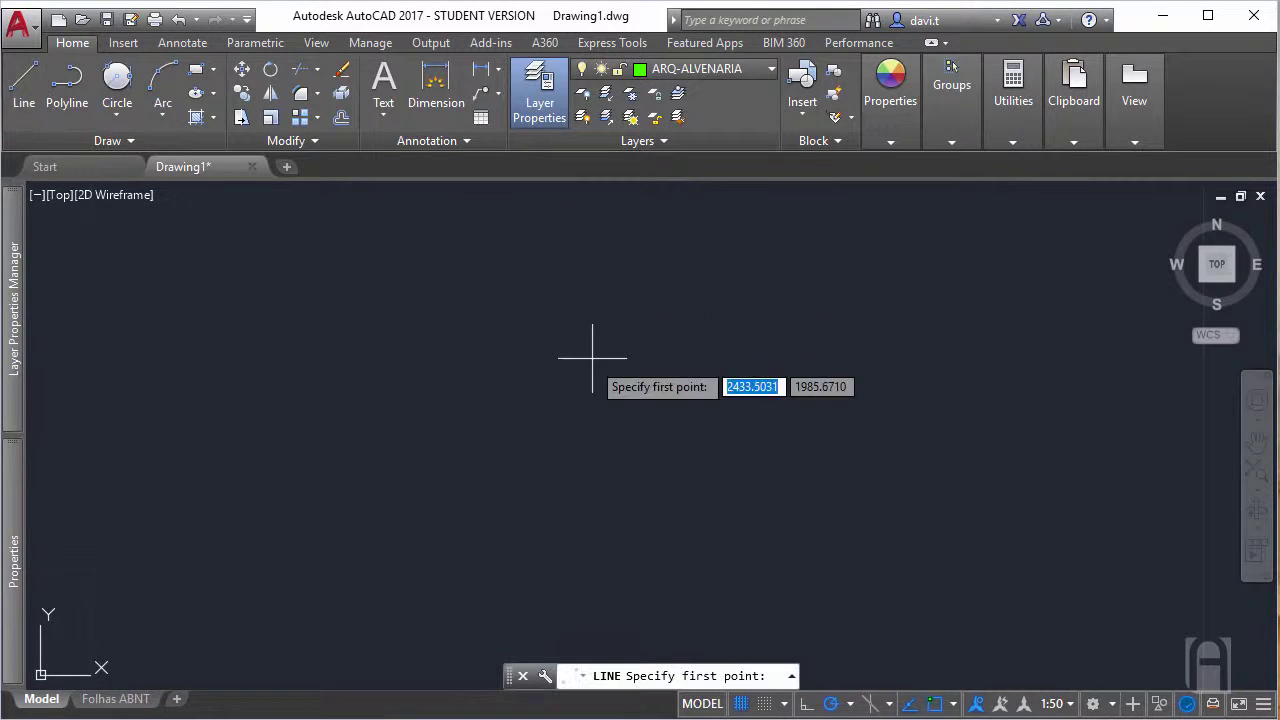
pyautogui.click(500, 330)
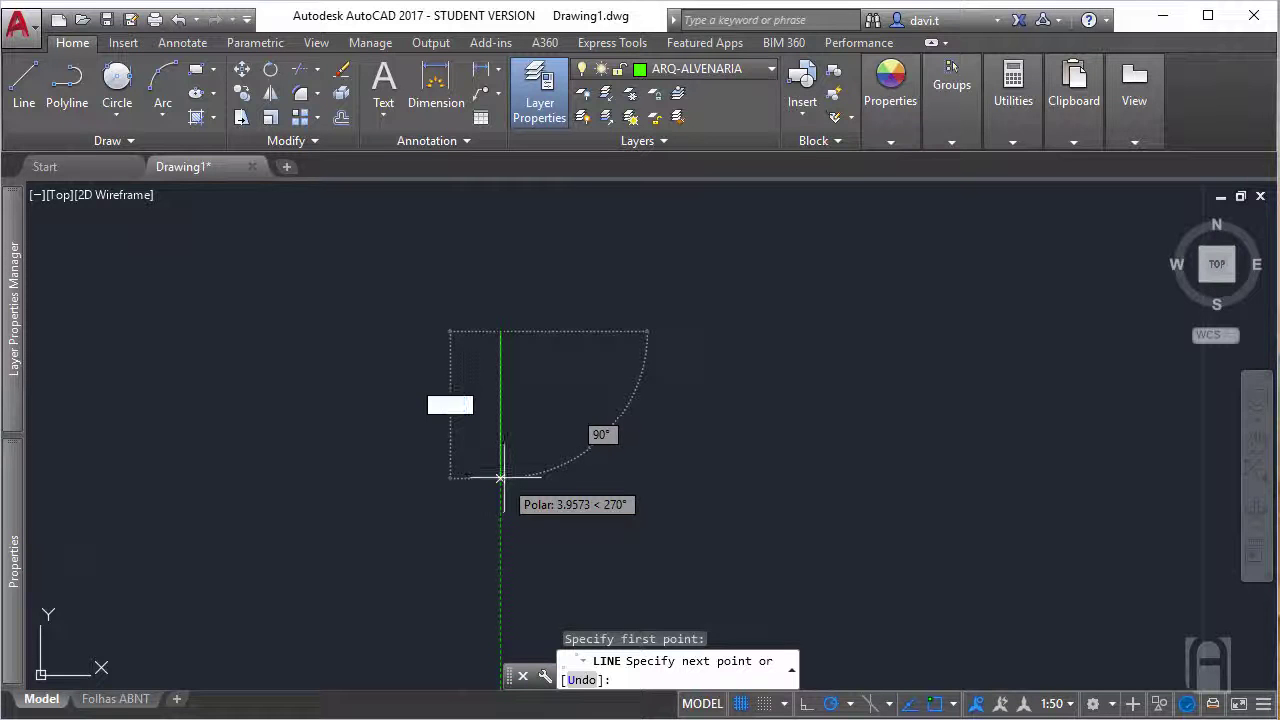
pyautogui.moveTo(477, 533); pyautogui.dragTo(512, 416, button='middle')
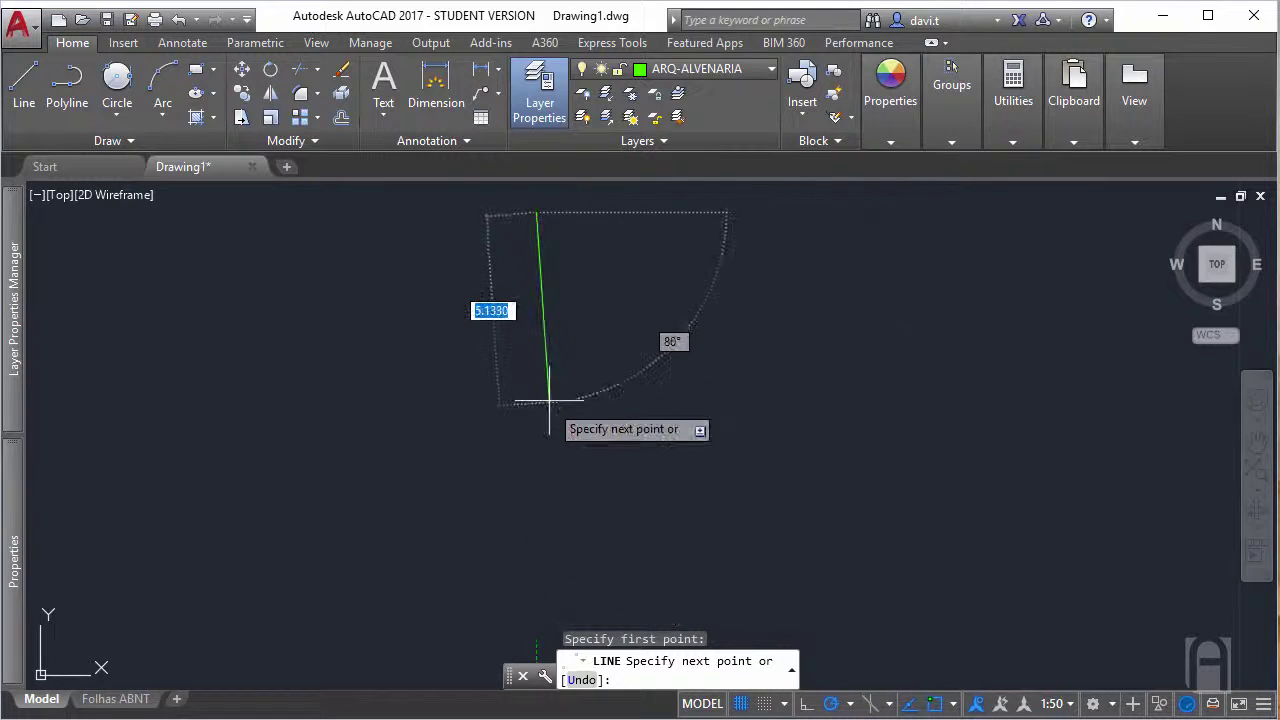
pyautogui.moveTo(546, 382); pyautogui.dragTo(524, 457, button='middle')
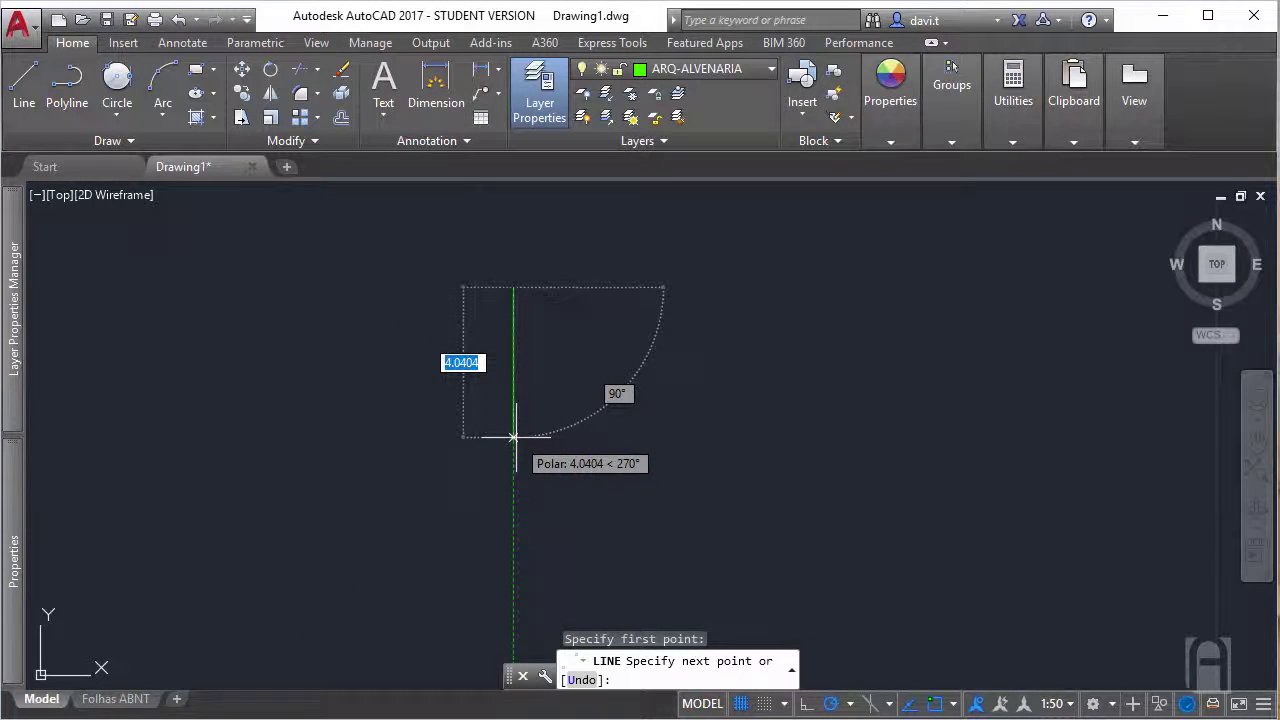
pyautogui.write('18')
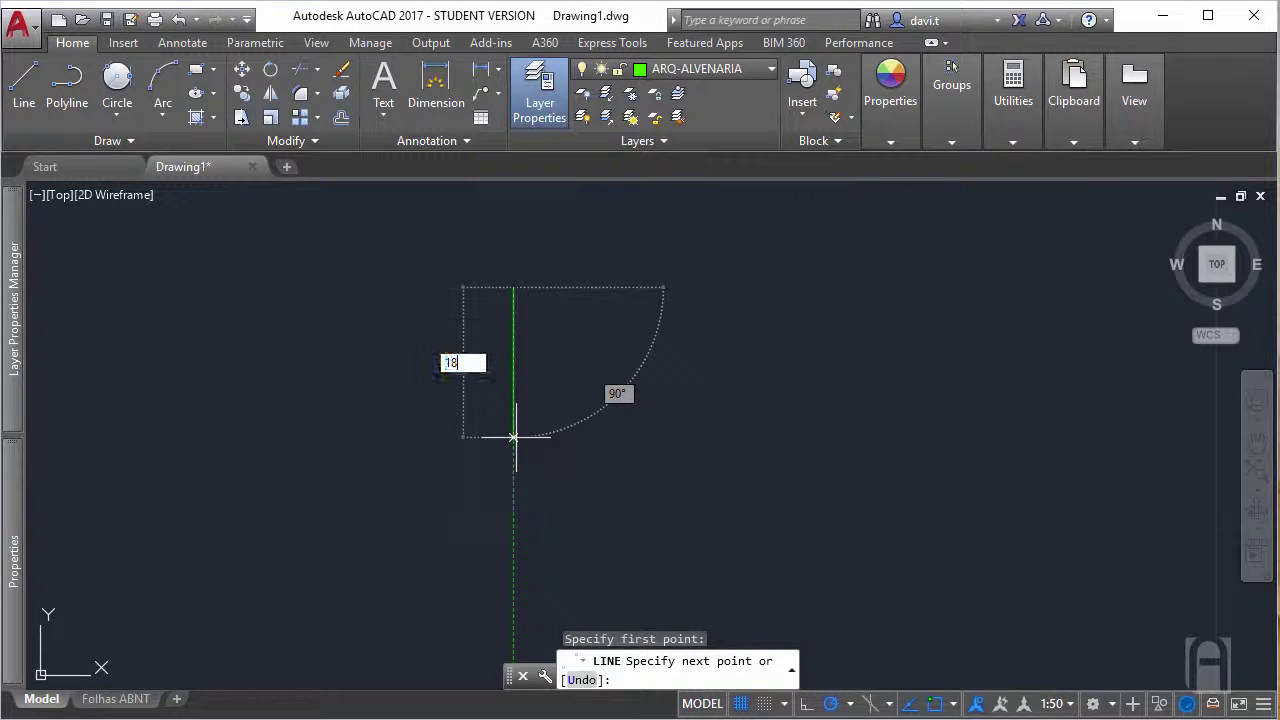
pyautogui.press('Return')
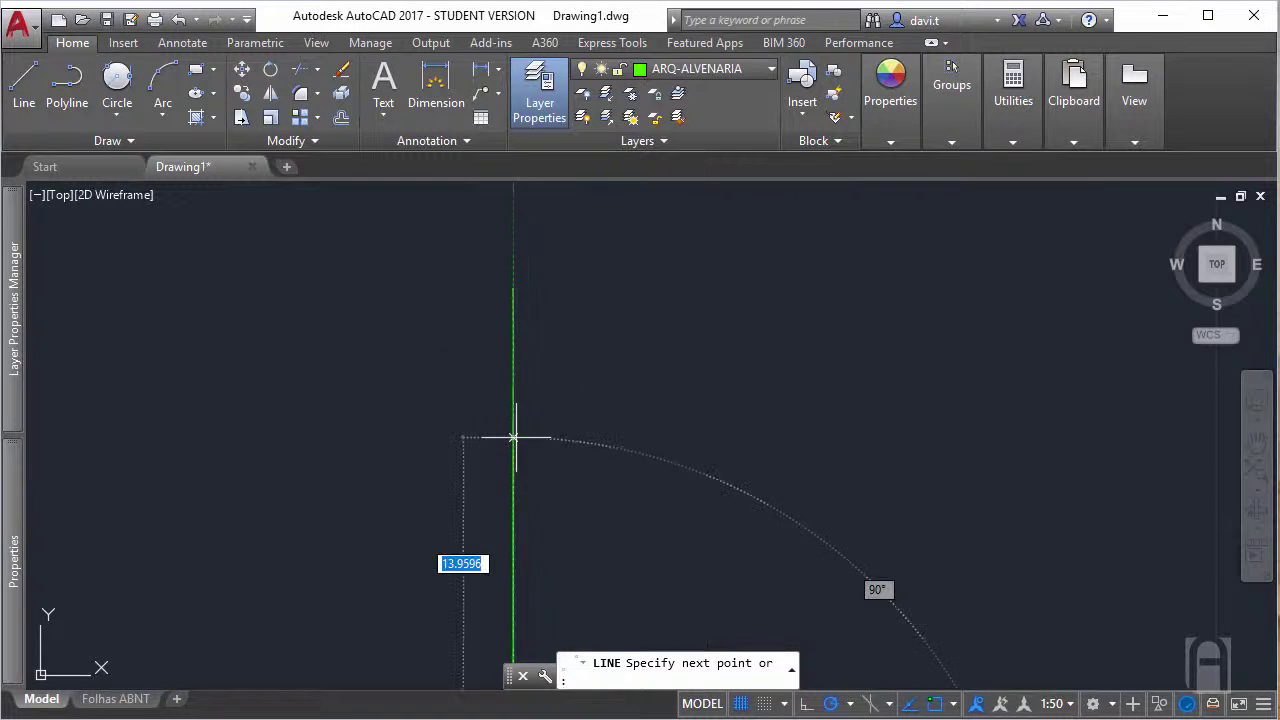
# Continue the line from the lower end of the vertical segment 16.50 units horizontally to the right.
pyautogui.moveTo(613, 440); pyautogui.dragTo(491, 314, button='middle')
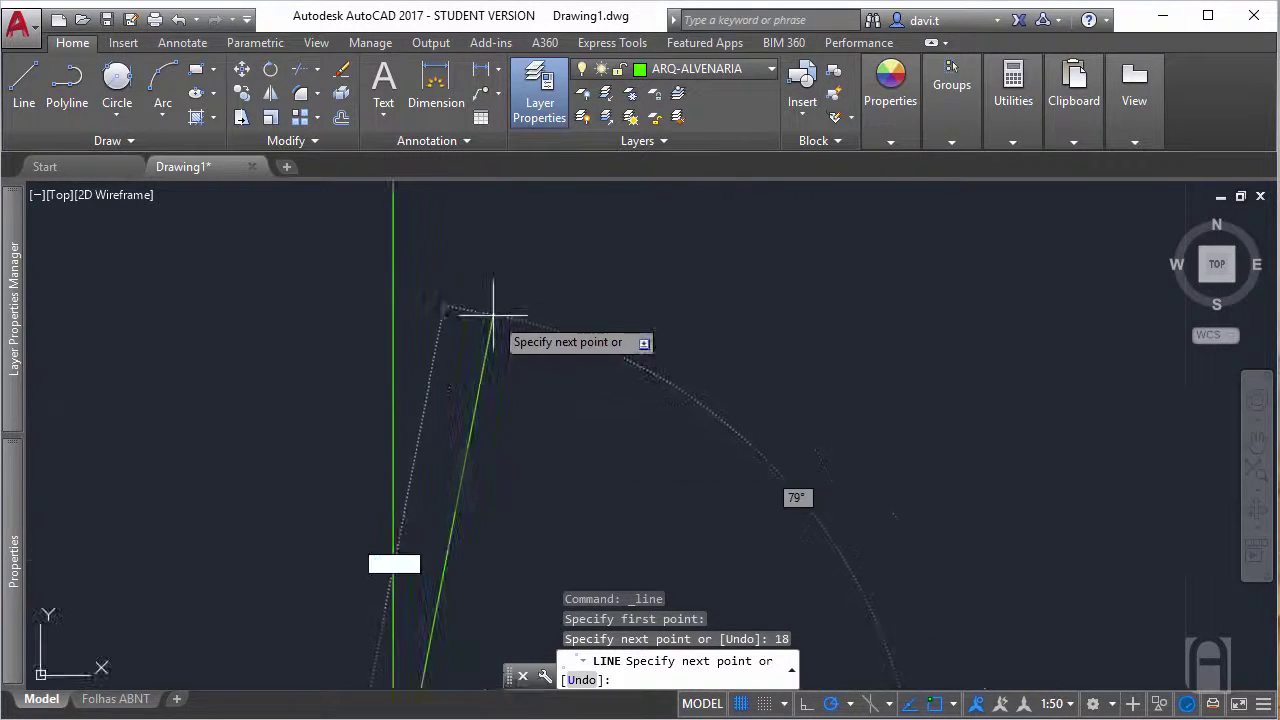
pyautogui.scroll(-2, 491, 314)
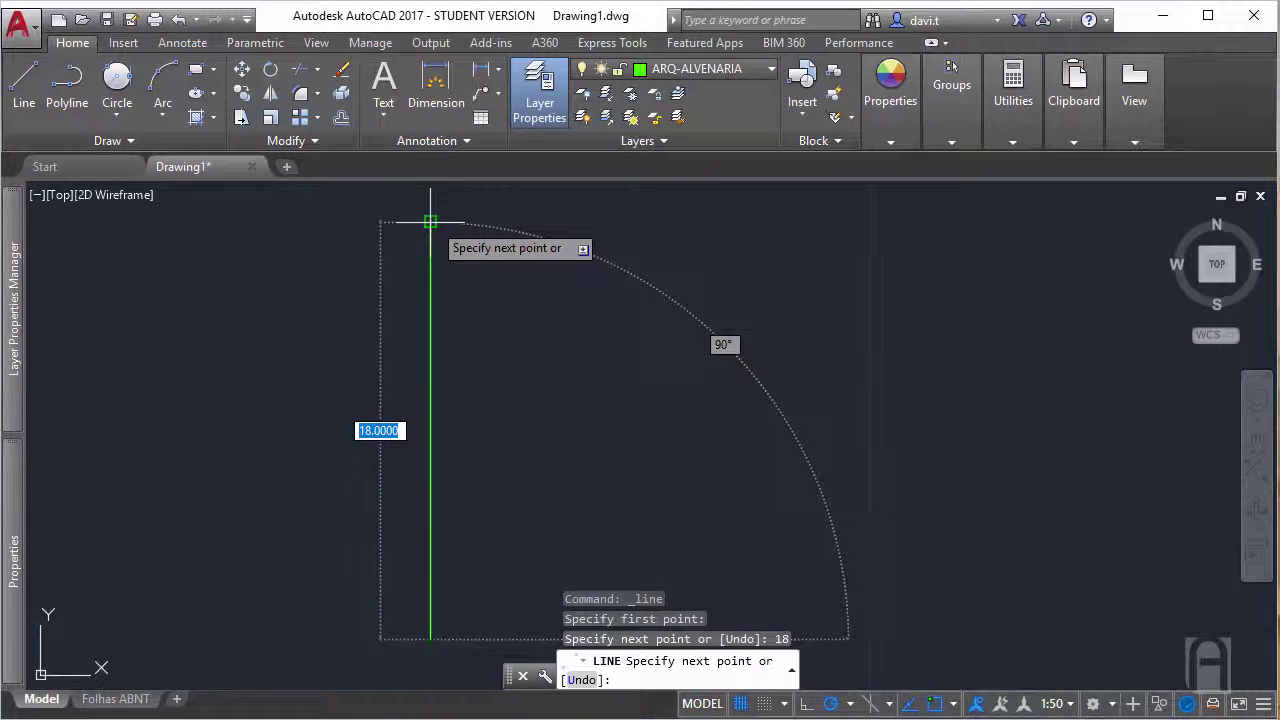
pyautogui.moveTo(571, 500); pyautogui.dragTo(485, 363, button='middle')
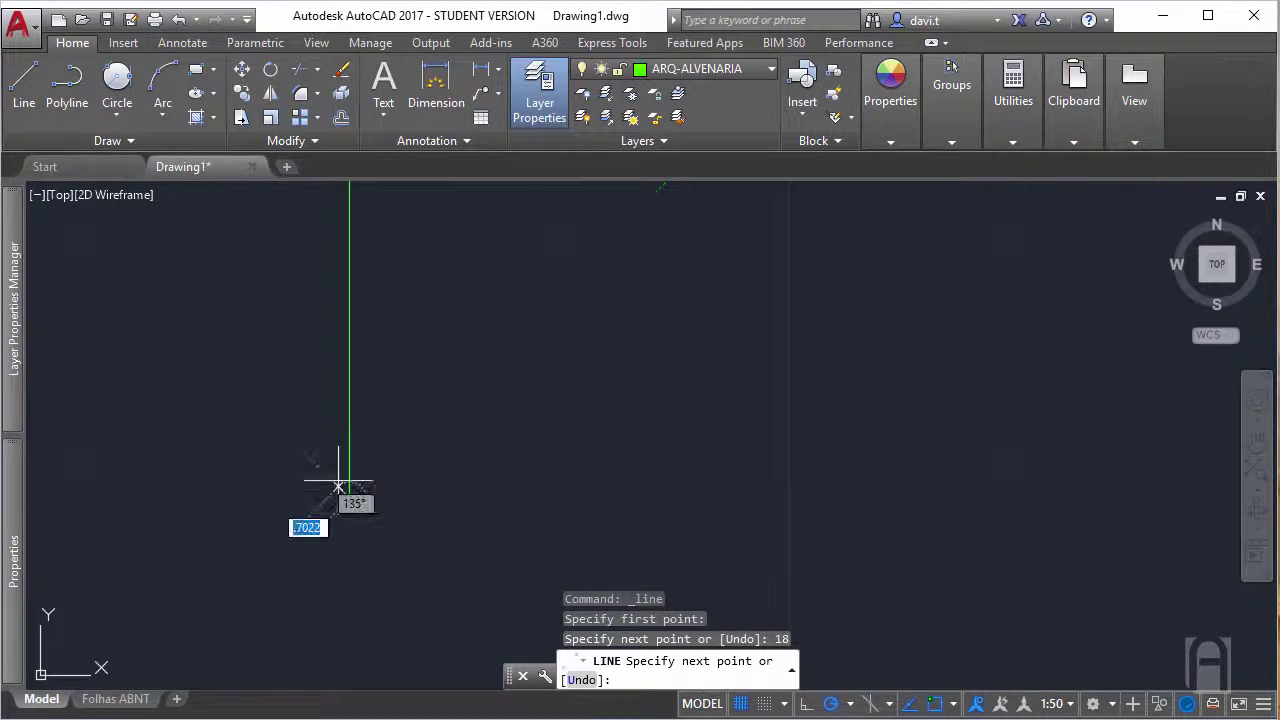
pyautogui.moveTo(557, 491)
pyautogui.mouseDown(button='middle')
pyautogui.moveTo(562, 537)
pyautogui.moveTo(590, 490)
pyautogui.mouseUp(button='middle')
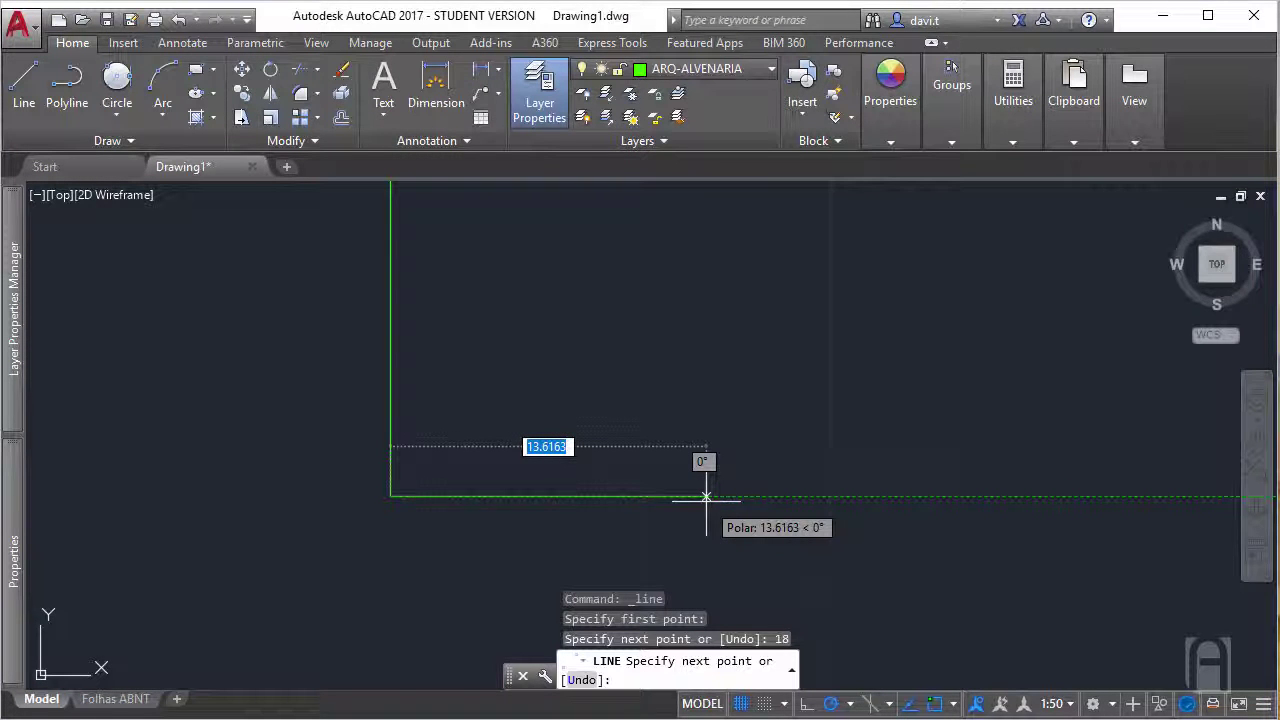
pyautogui.write('16')
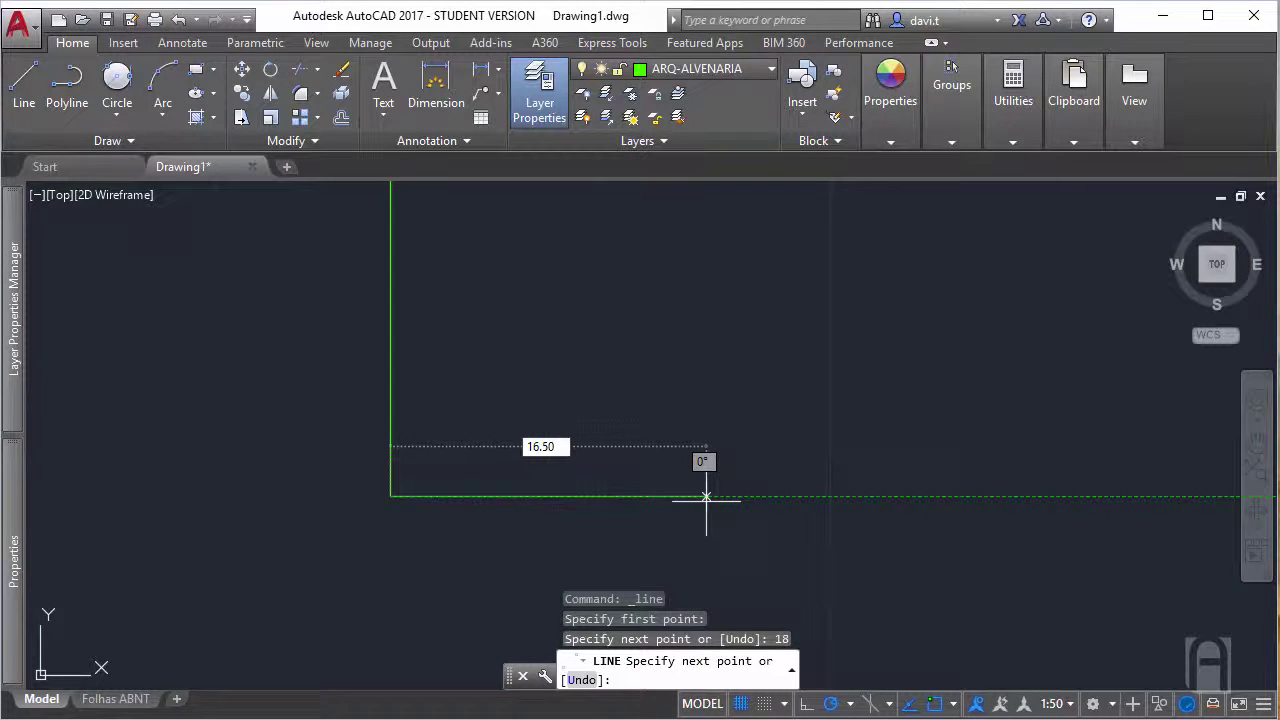
pyautogui.write('.50')
pyautogui.press('Return')
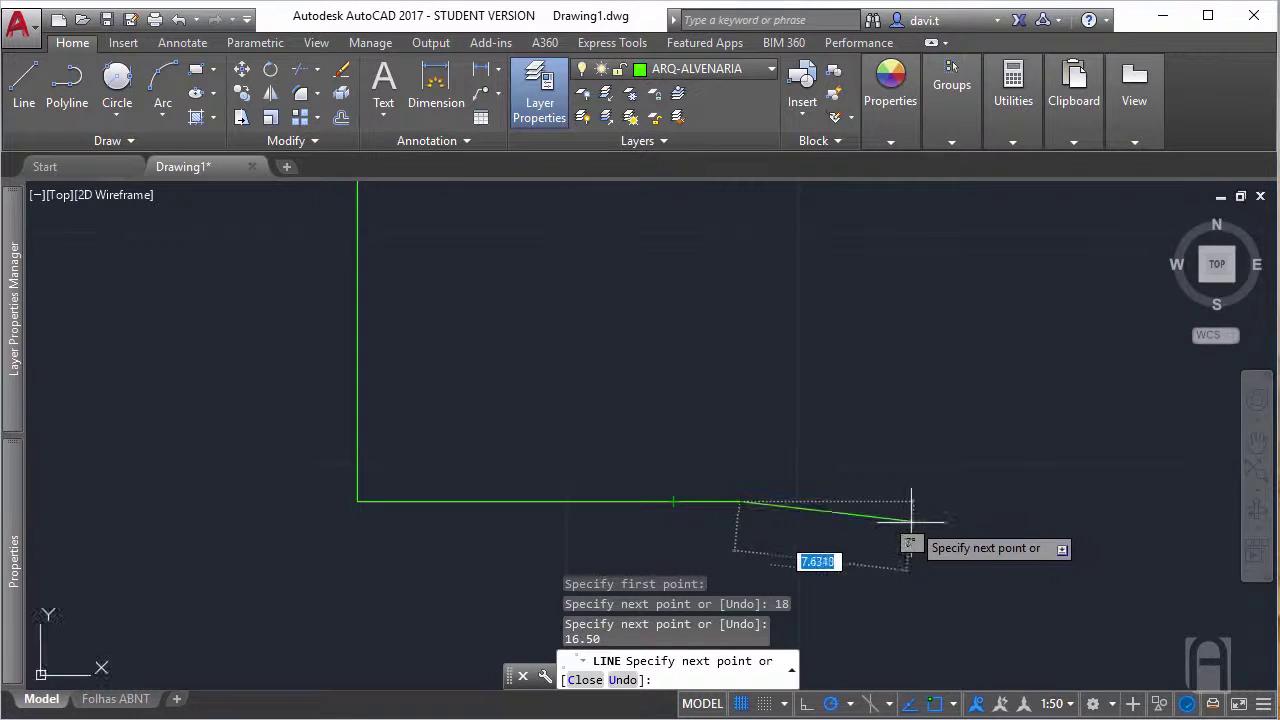
# Continue the outline 5.21 units straight up and 11.08 units horizontally back to the left.
pyautogui.moveTo(829, 412); pyautogui.dragTo(808, 430, button='middle')
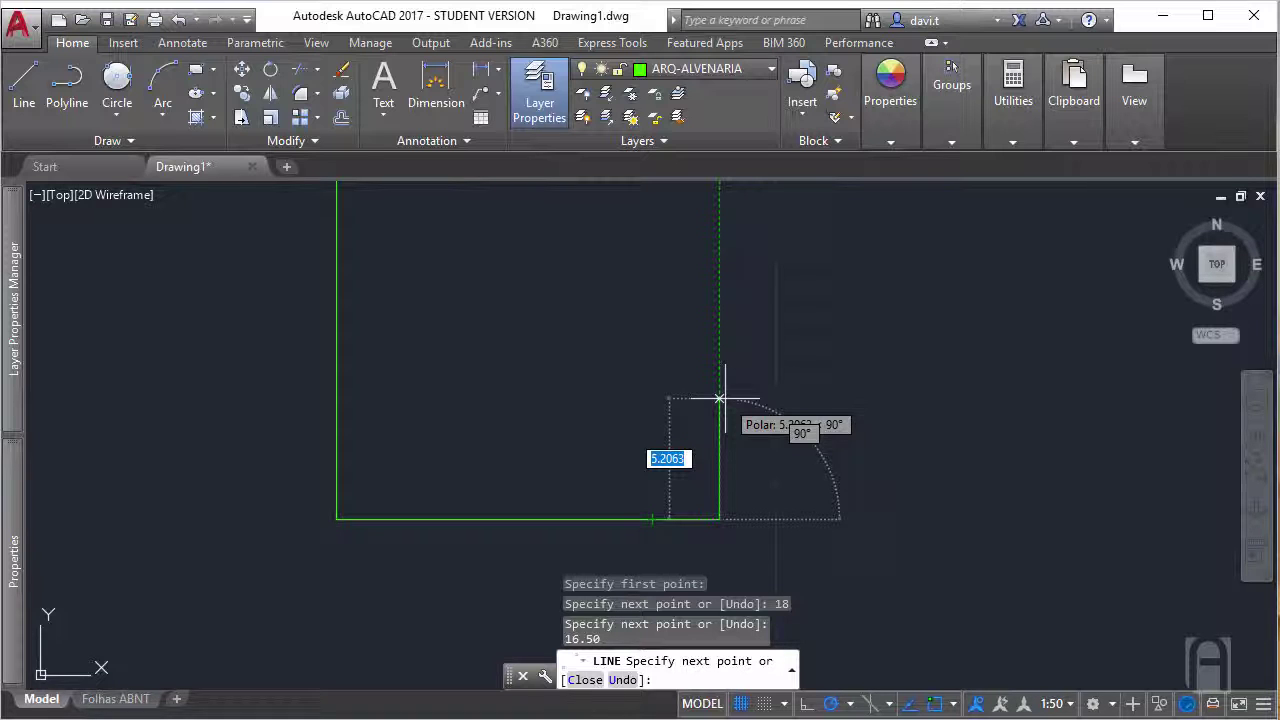
pyautogui.moveTo(724, 402); pyautogui.dragTo(722, 406, button='middle')
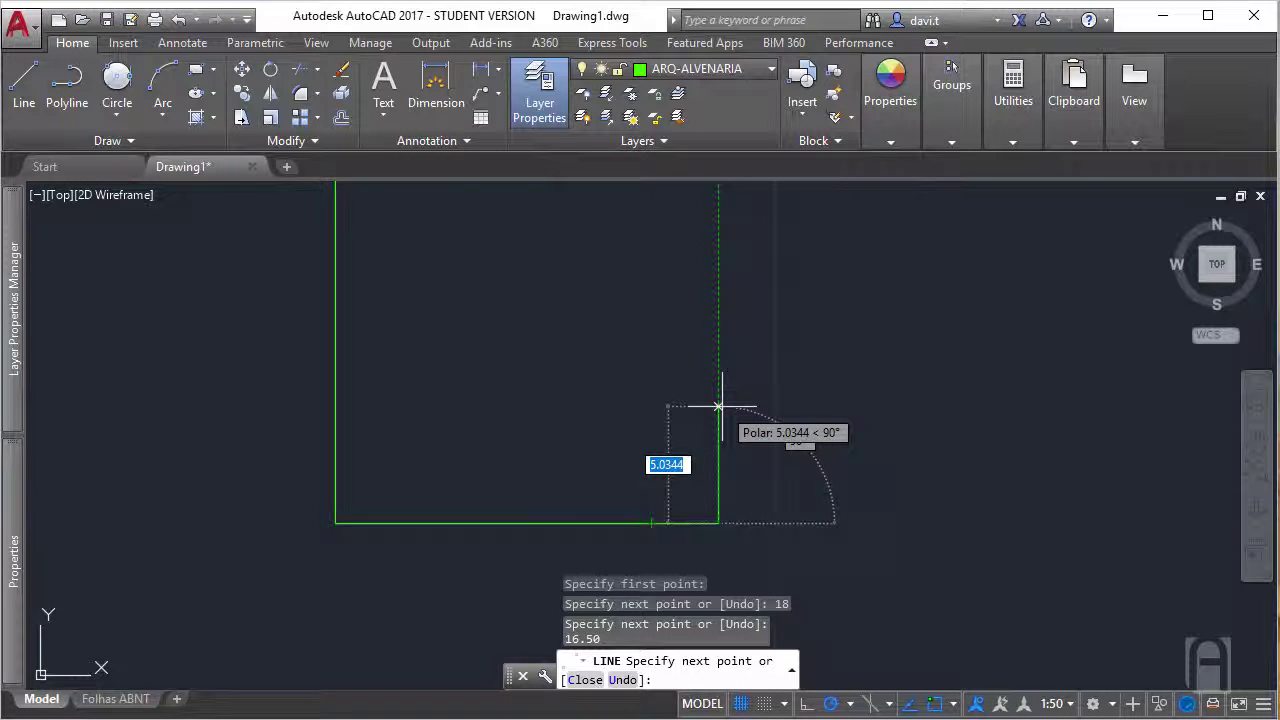
pyautogui.write('5.21')
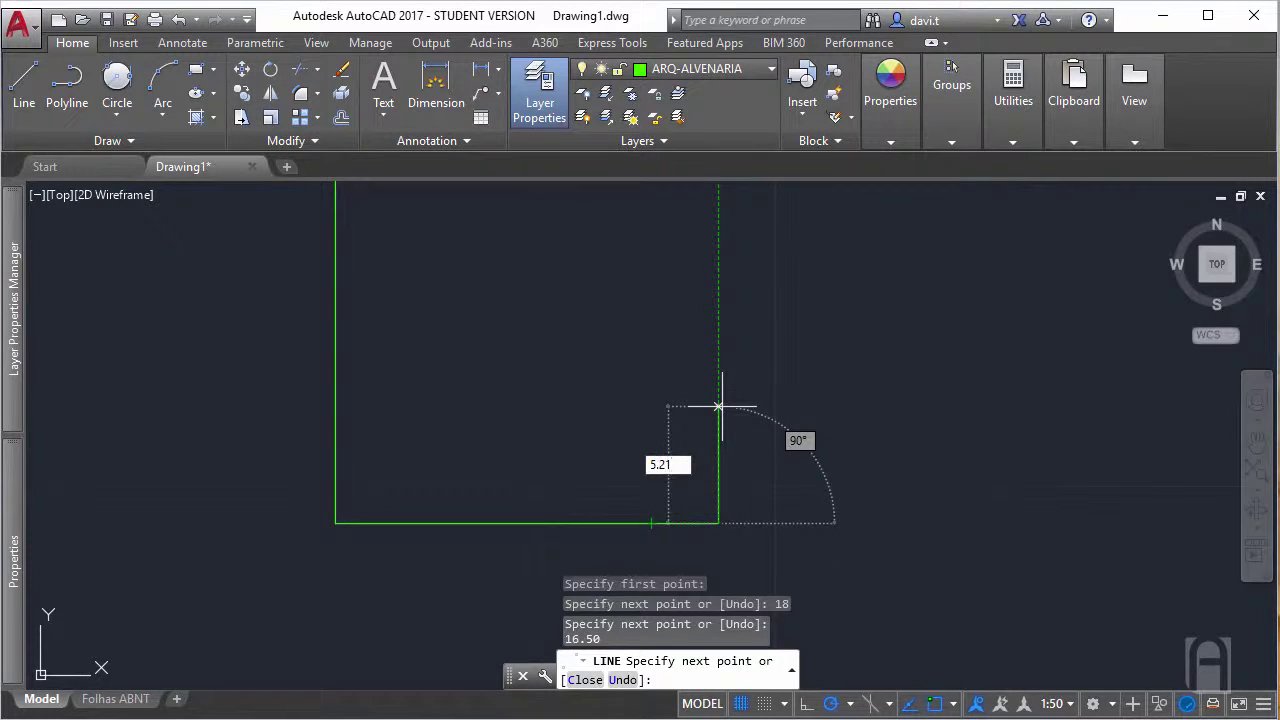
pyautogui.press('Return')
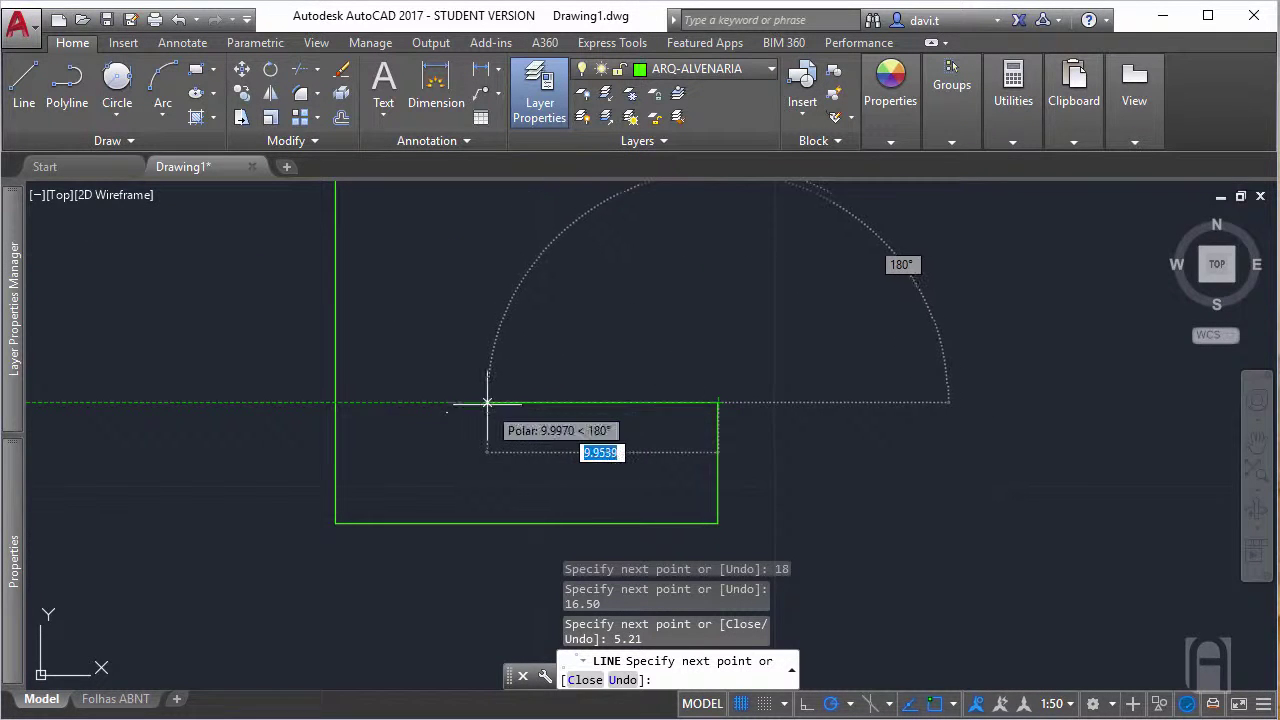
pyautogui.write('11')
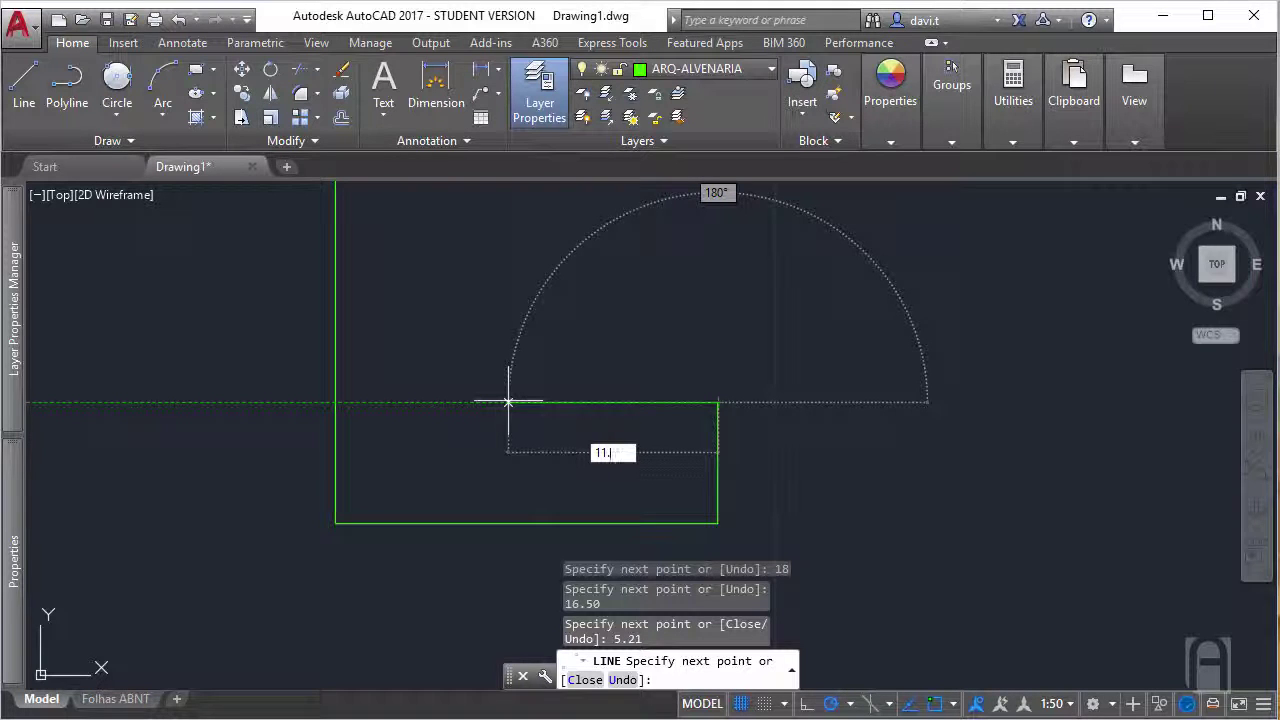
pyautogui.write('.08')
pyautogui.press('Return')
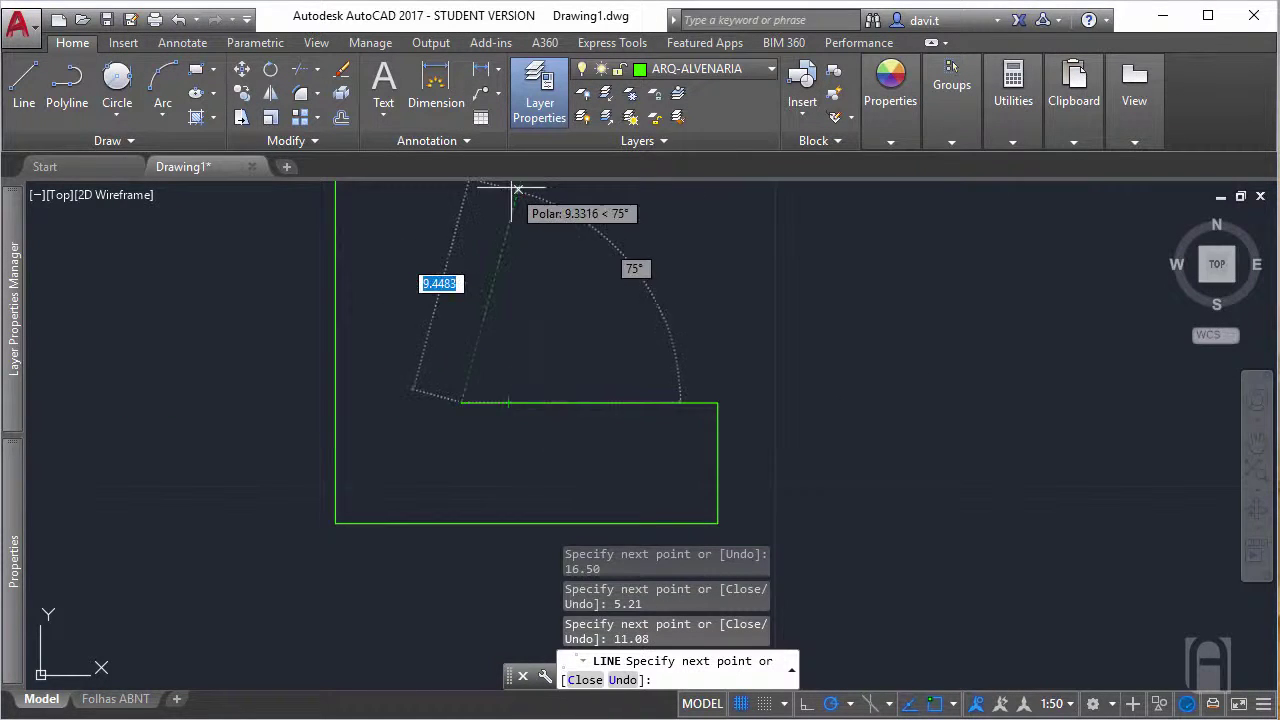
# Draw the inner vertical segment straight up until it aligns with the top endpoint of the 18-unit line.
pyautogui.moveTo(506, 224); pyautogui.dragTo(449, 338, button='middle')
pyautogui.moveTo(384, 246); pyautogui.dragTo(394, 286, button='middle')
pyautogui.moveTo(412, 376); pyautogui.dragTo(400, 300, button='middle')
pyautogui.moveTo(468, 363)
pyautogui.mouseDown(button='middle')
pyautogui.moveTo(509, 414)
pyautogui.moveTo(513, 450)
pyautogui.mouseUp(button='middle')
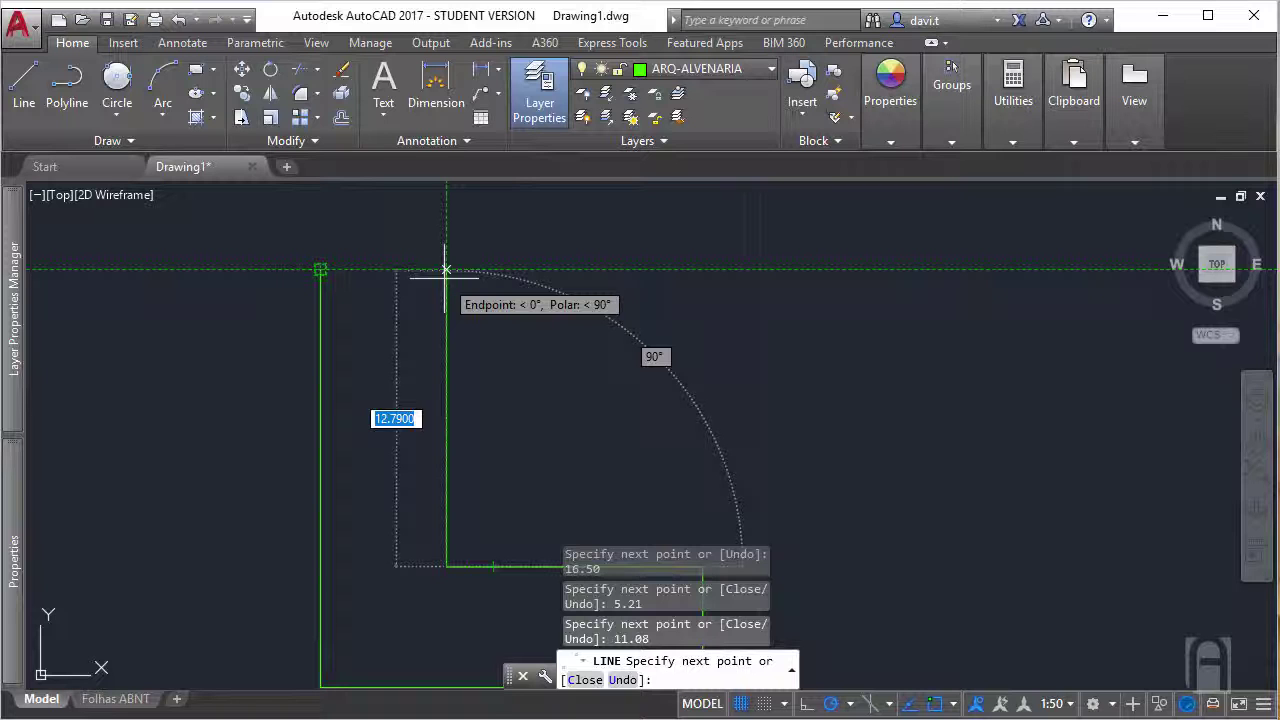
pyautogui.click(446, 270)
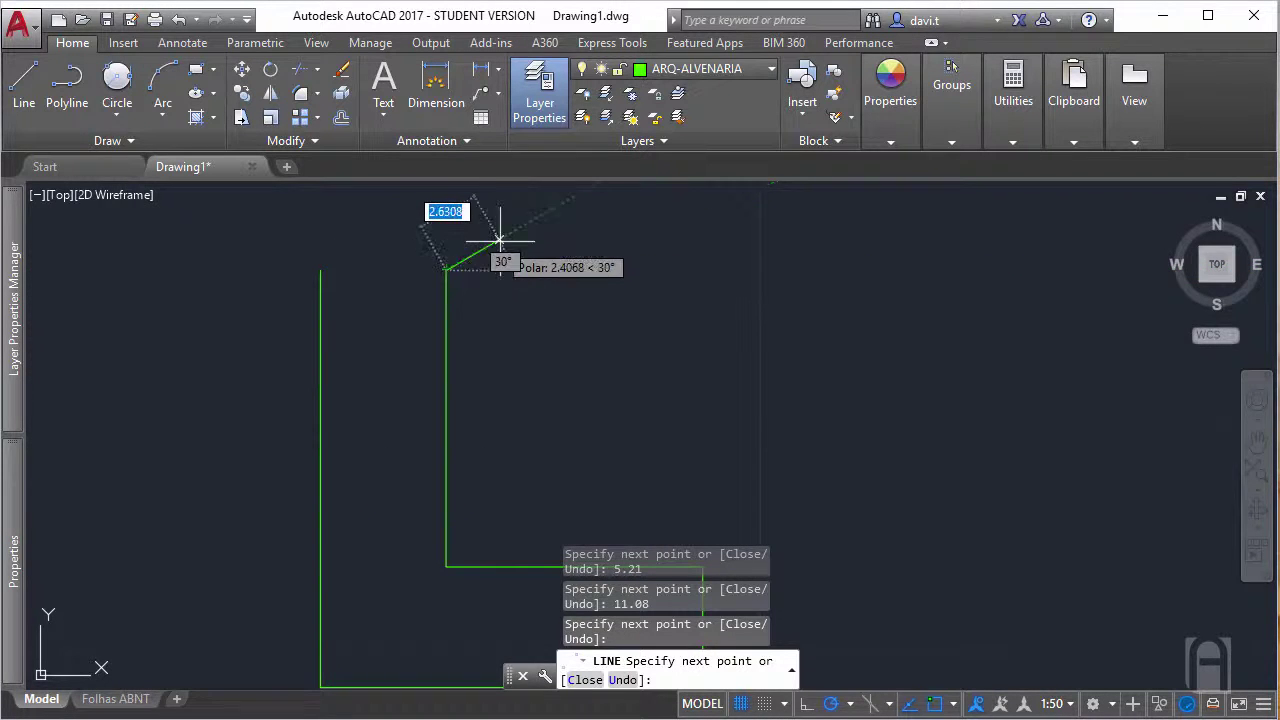
# Close the L-shaped outline with a horizontal segment to the starting endpoint and end the Line command.
pyautogui.moveTo(507, 243); pyautogui.dragTo(591, 287, button='middle')
pyautogui.scroll(3, 584, 268)
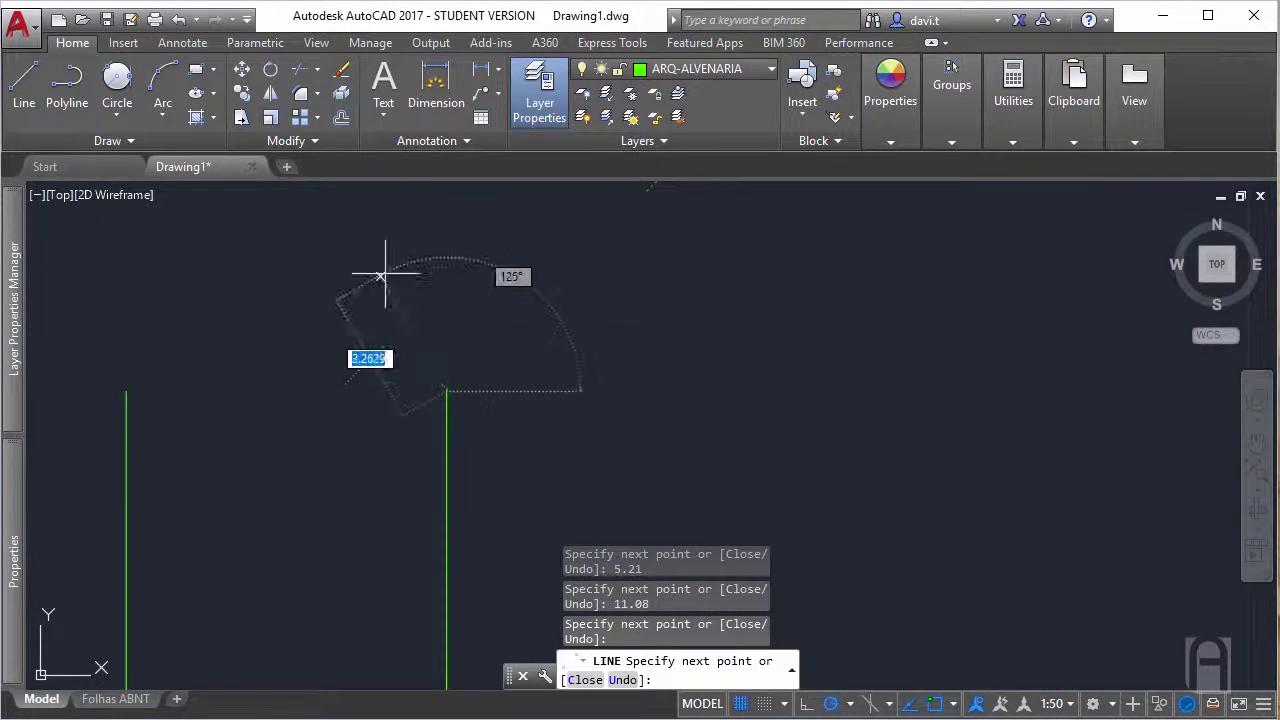
pyautogui.moveTo(284, 290); pyautogui.dragTo(446, 291, button='middle')
pyautogui.moveTo(302, 366); pyautogui.dragTo(378, 311, button='middle')
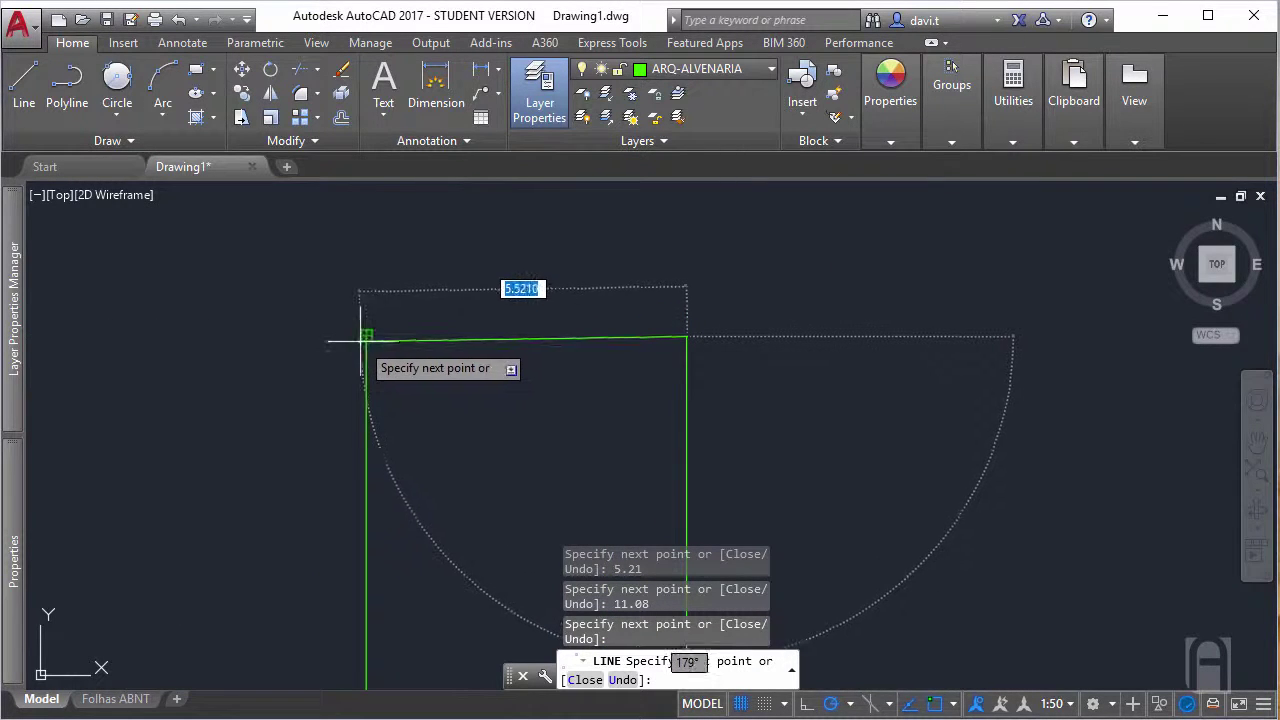
pyautogui.click(366, 336)
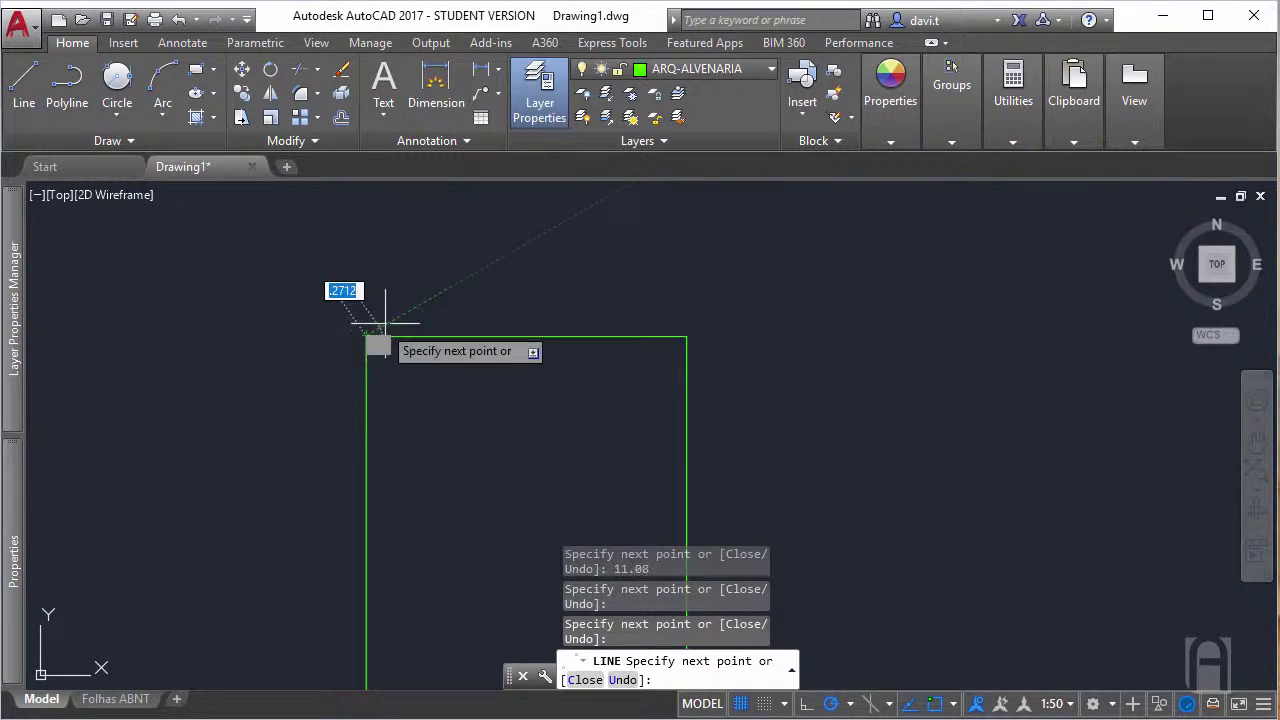
pyautogui.moveTo(412, 295); pyautogui.dragTo(423, 327, button='middle')
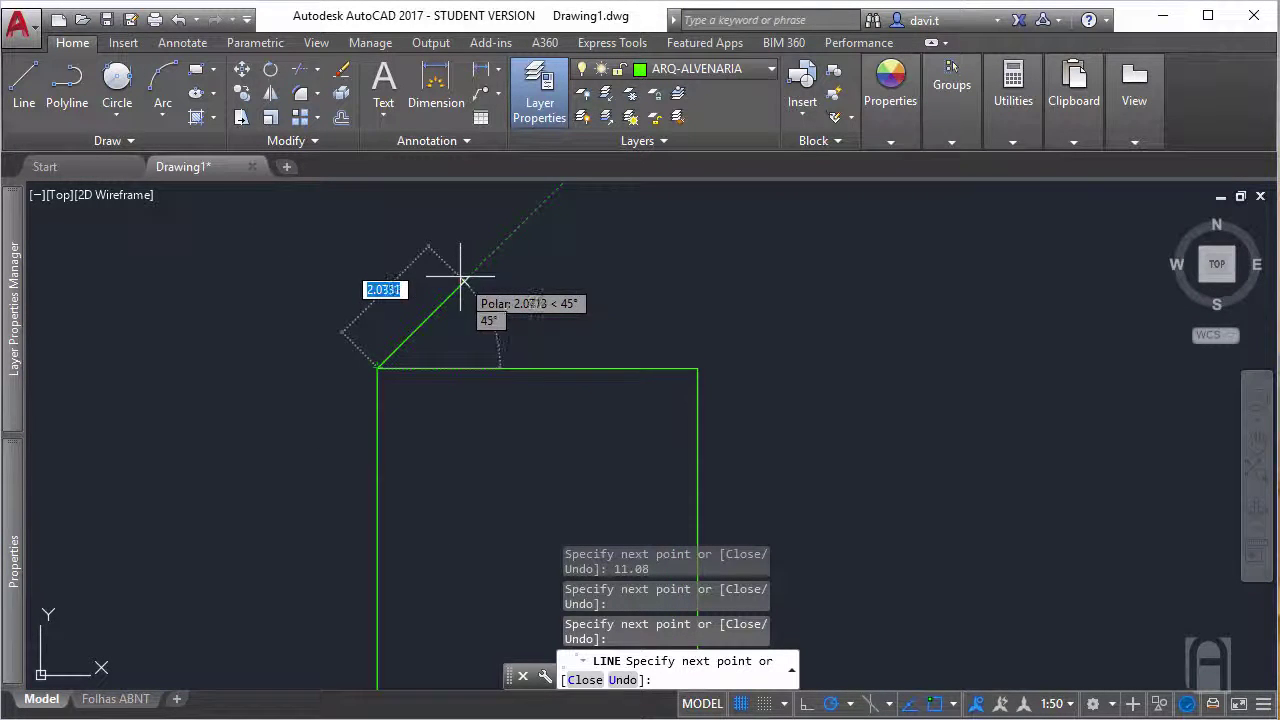
pyautogui.press('Escape')
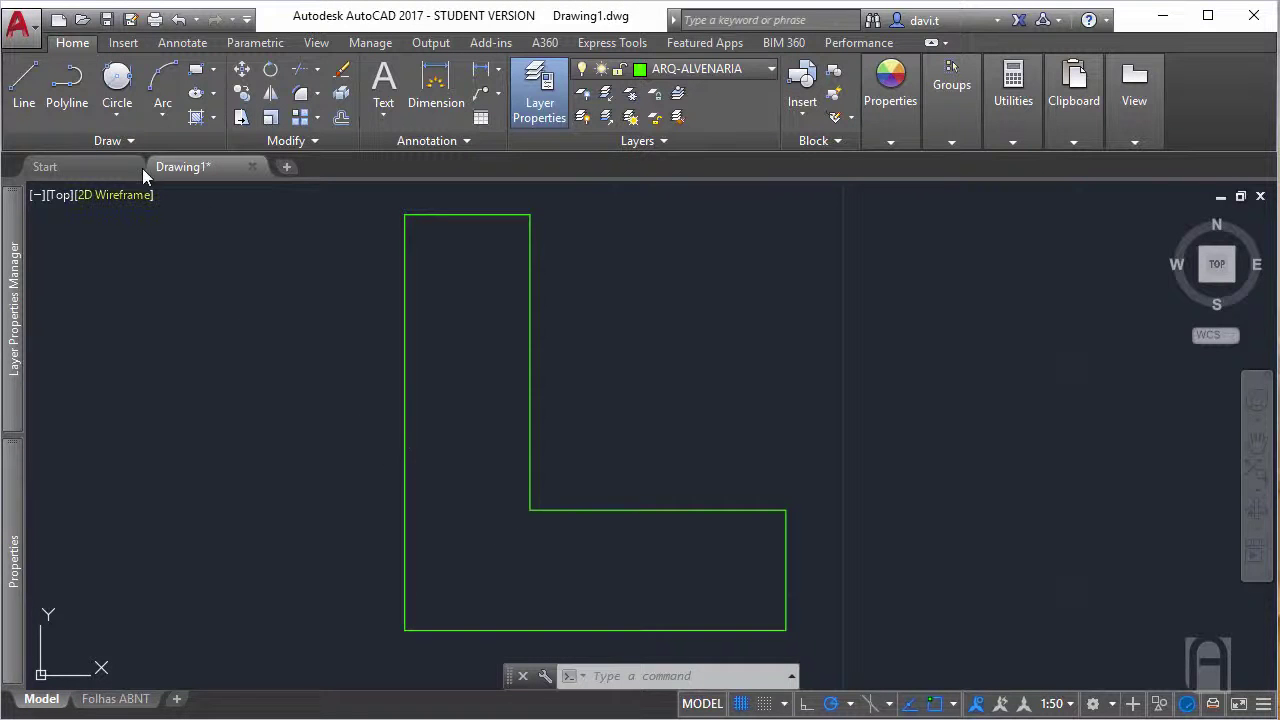
# Draw a Tan, Tan, Radius circle of radius 4.3 tangent to the outline's outer vertical line and its bottom horizontal line.
pyautogui.click(114, 117)
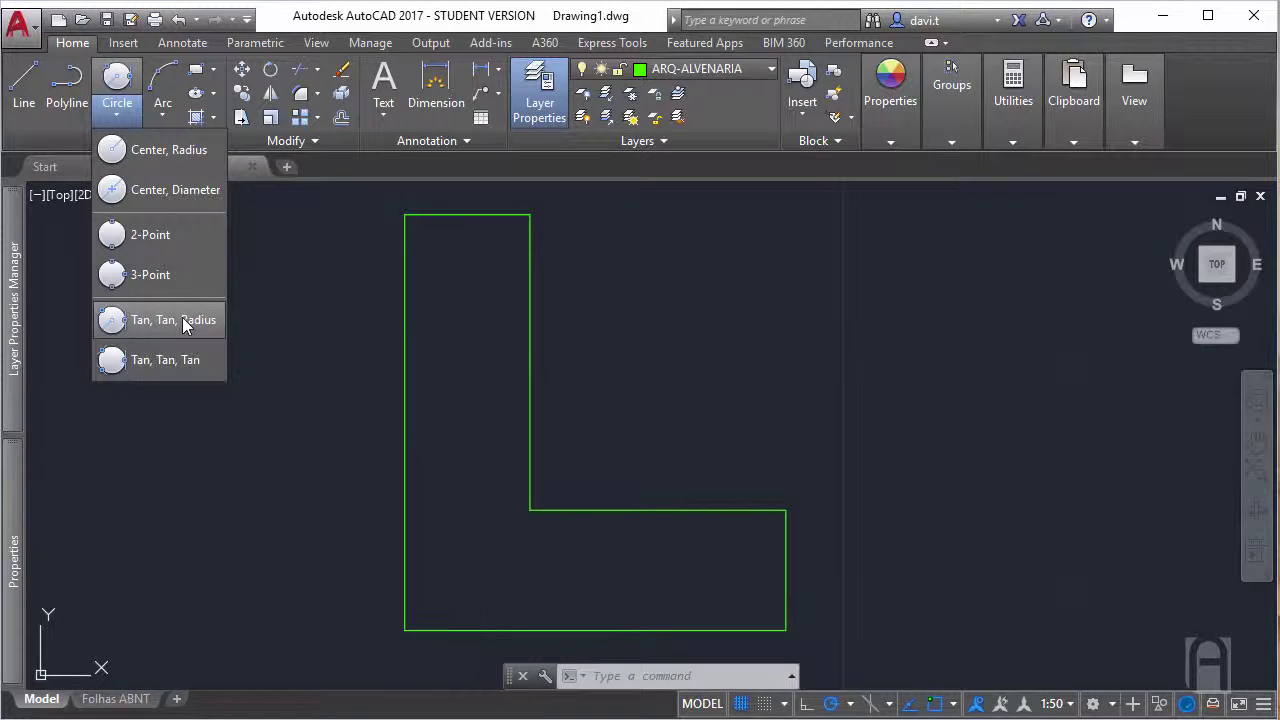
pyautogui.click(180, 320)
pyautogui.moveTo(443, 457)
pyautogui.mouseDown(button='middle')
pyautogui.moveTo(381, 367)
pyautogui.moveTo(363, 374)
pyautogui.mouseUp(button='middle')
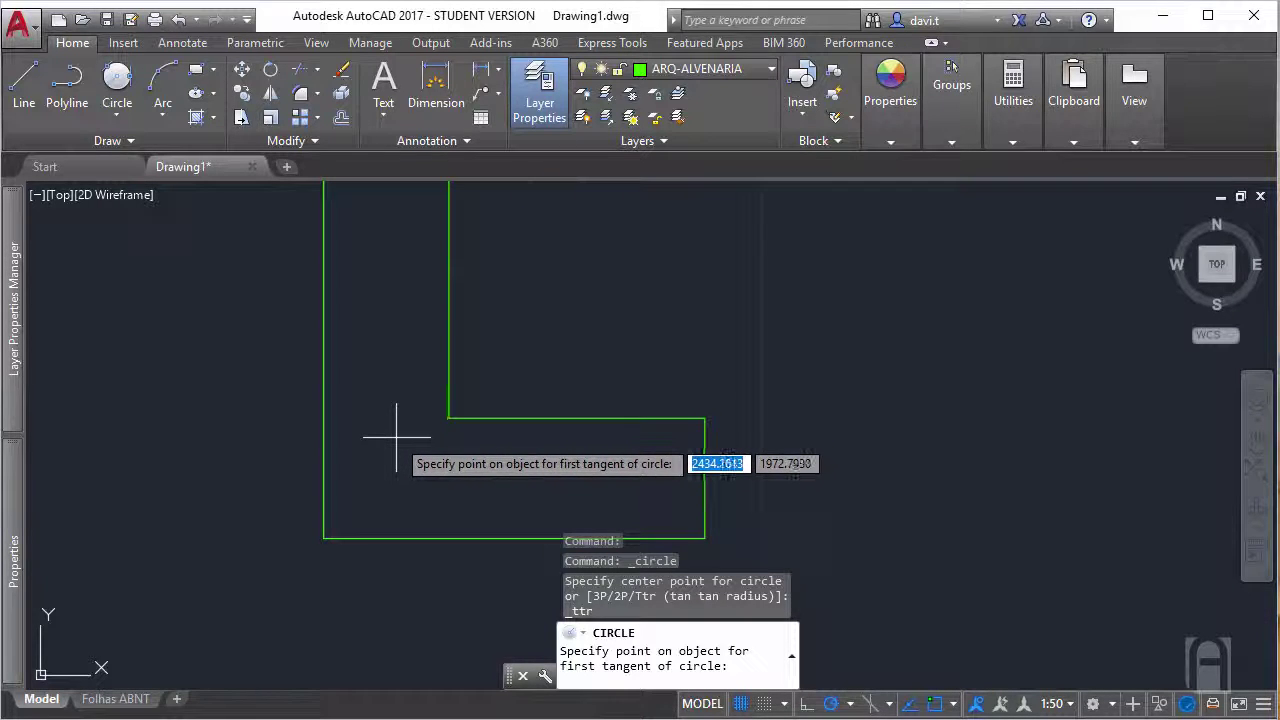
pyautogui.click(329, 406)
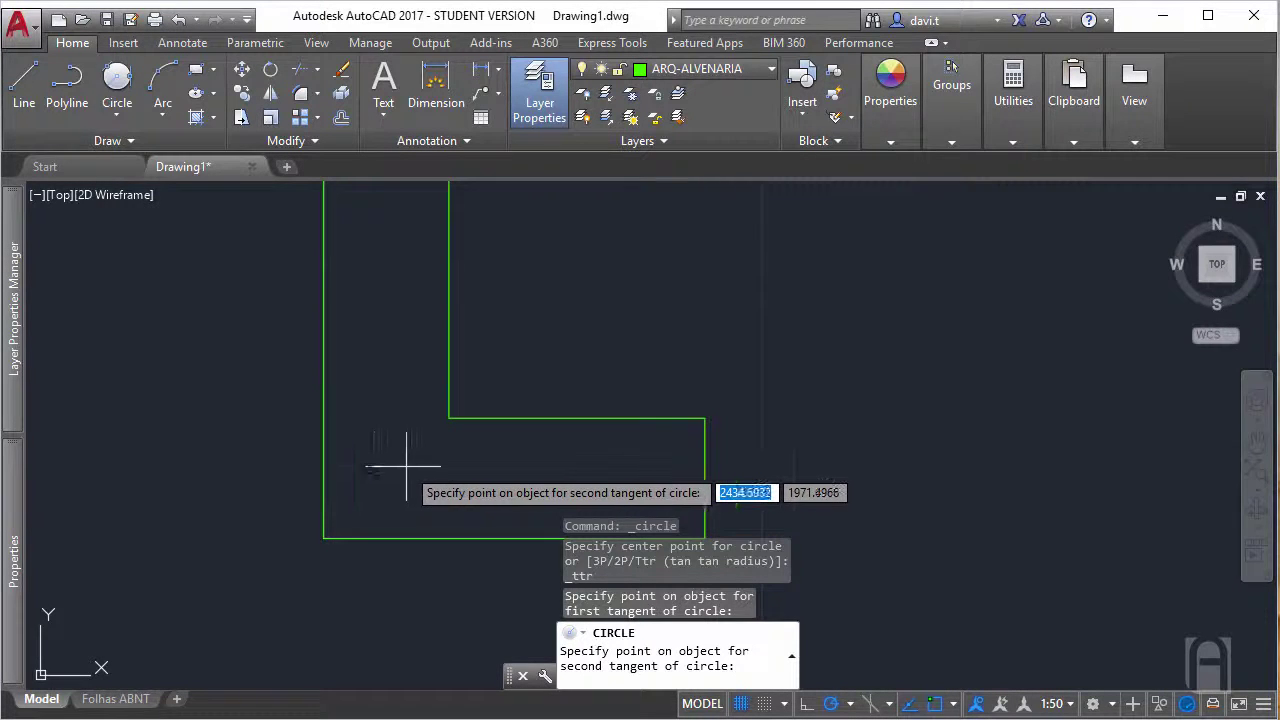
pyautogui.click(436, 535)
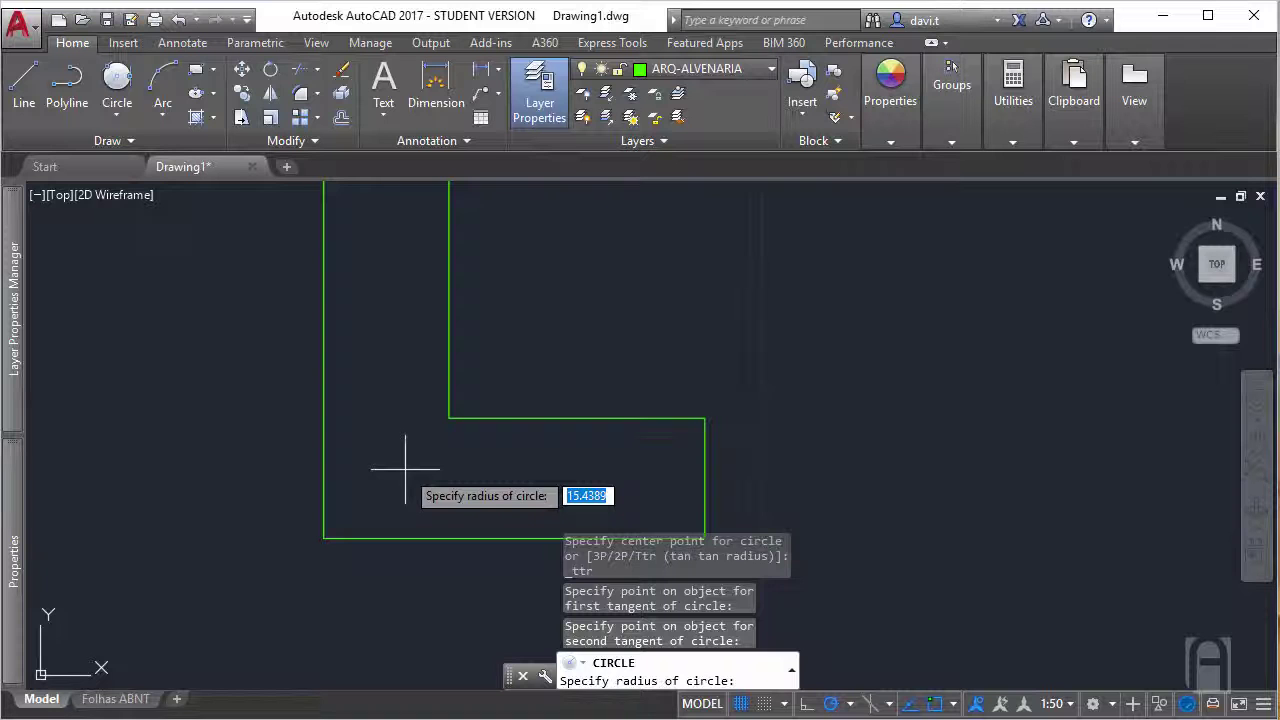
pyautogui.write('4')
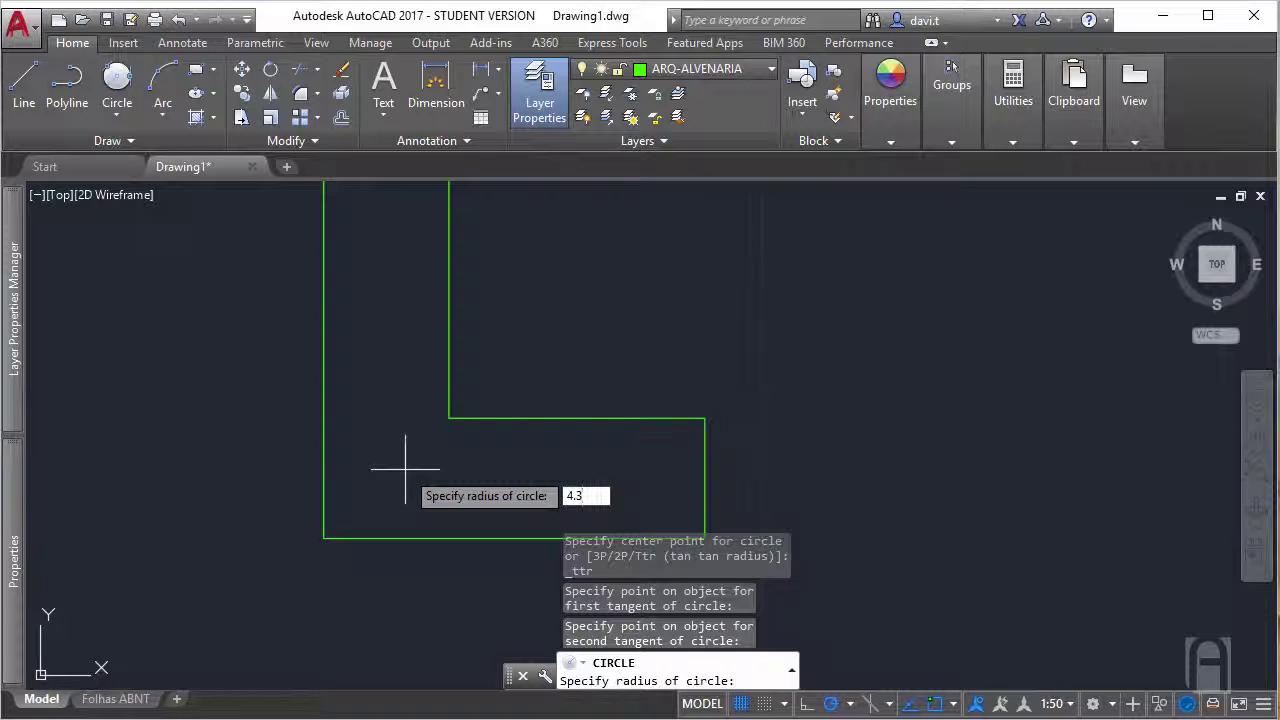
pyautogui.write('.3')
pyautogui.press('Return')
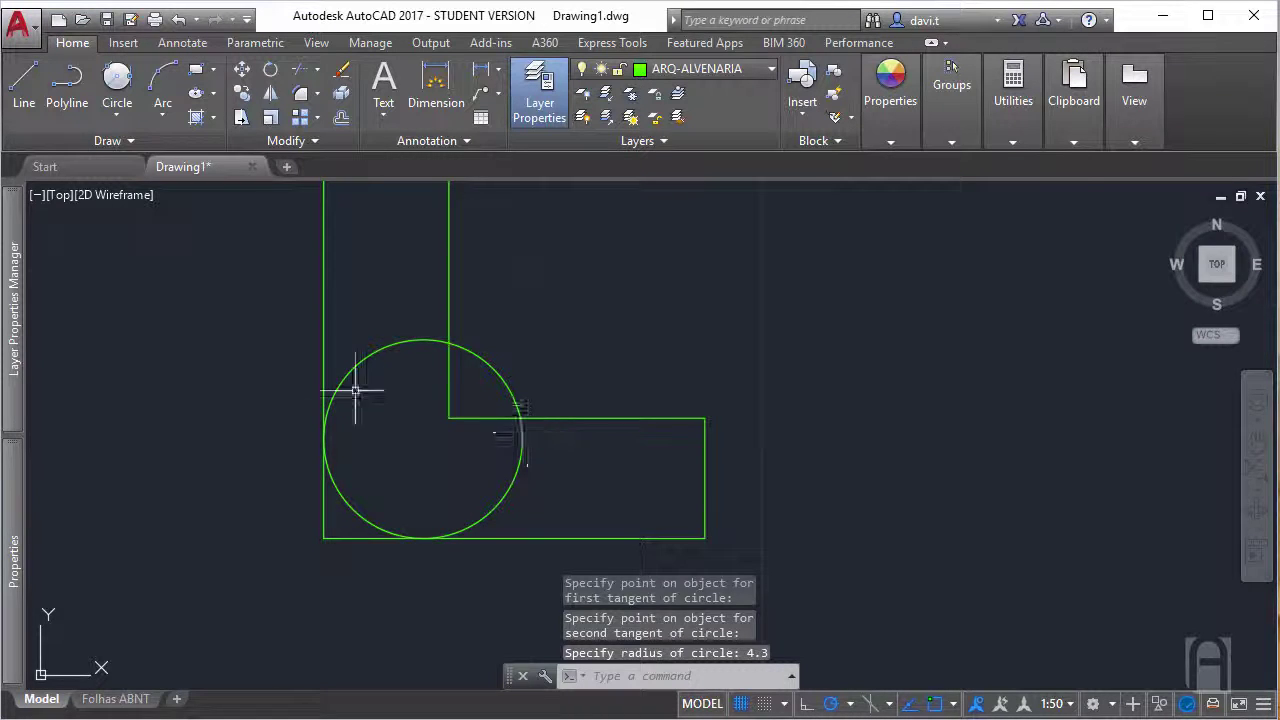
# Draw a diagonal line about 3.04 units long at 315° from the outline's inner corner and end the Line command.
pyautogui.scroll(4, 410, 483)
pyautogui.scroll(-2, 349, 420)
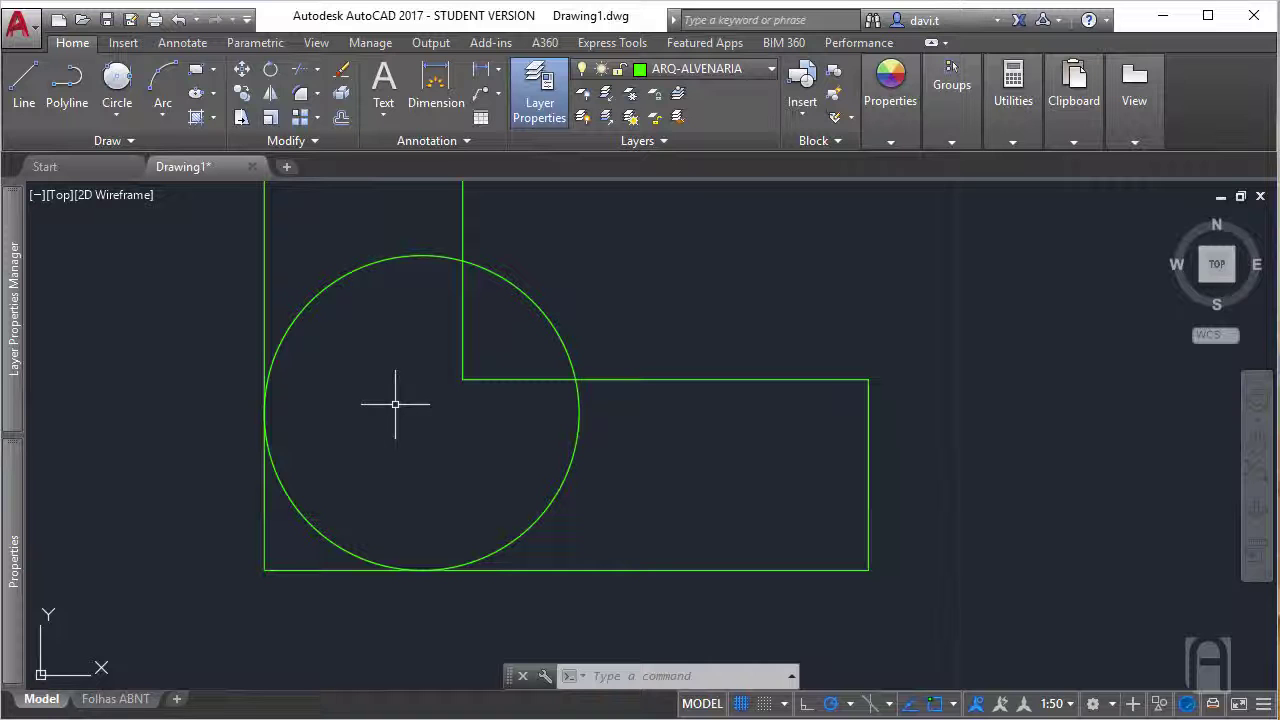
pyautogui.moveTo(395, 404); pyautogui.dragTo(414, 452, button='middle')
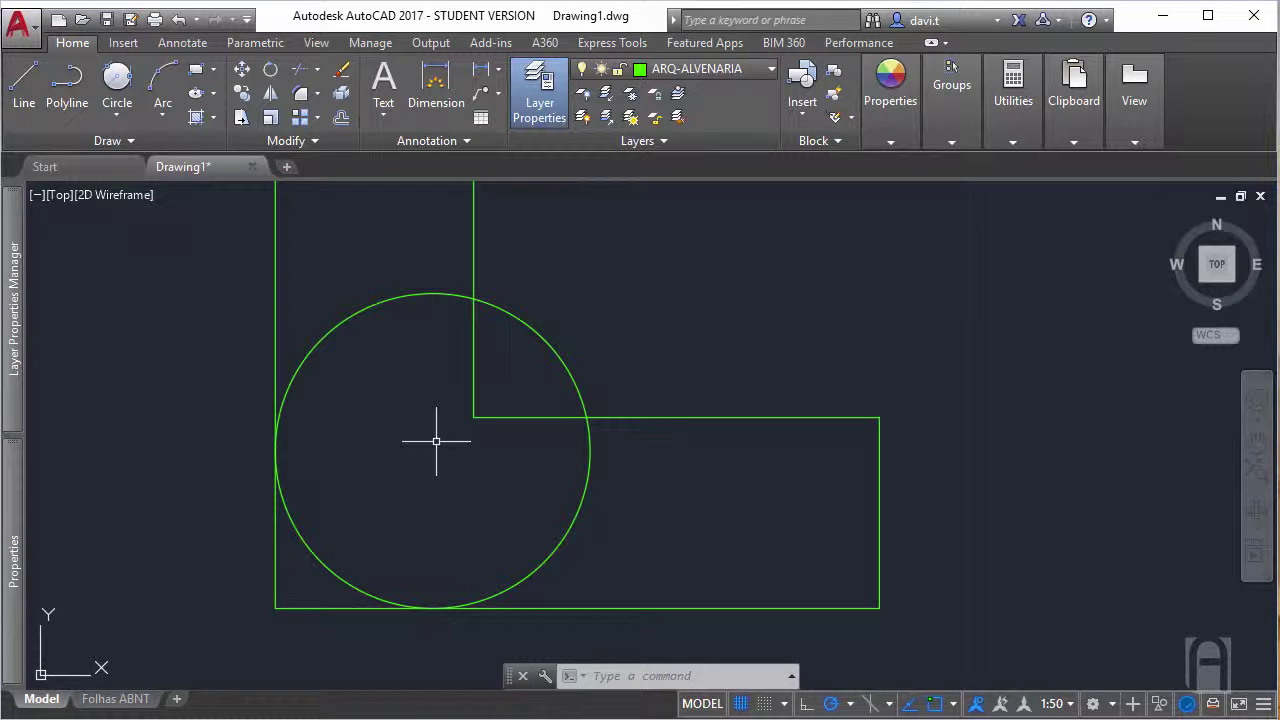
pyautogui.write('l')
pyautogui.press('Return')
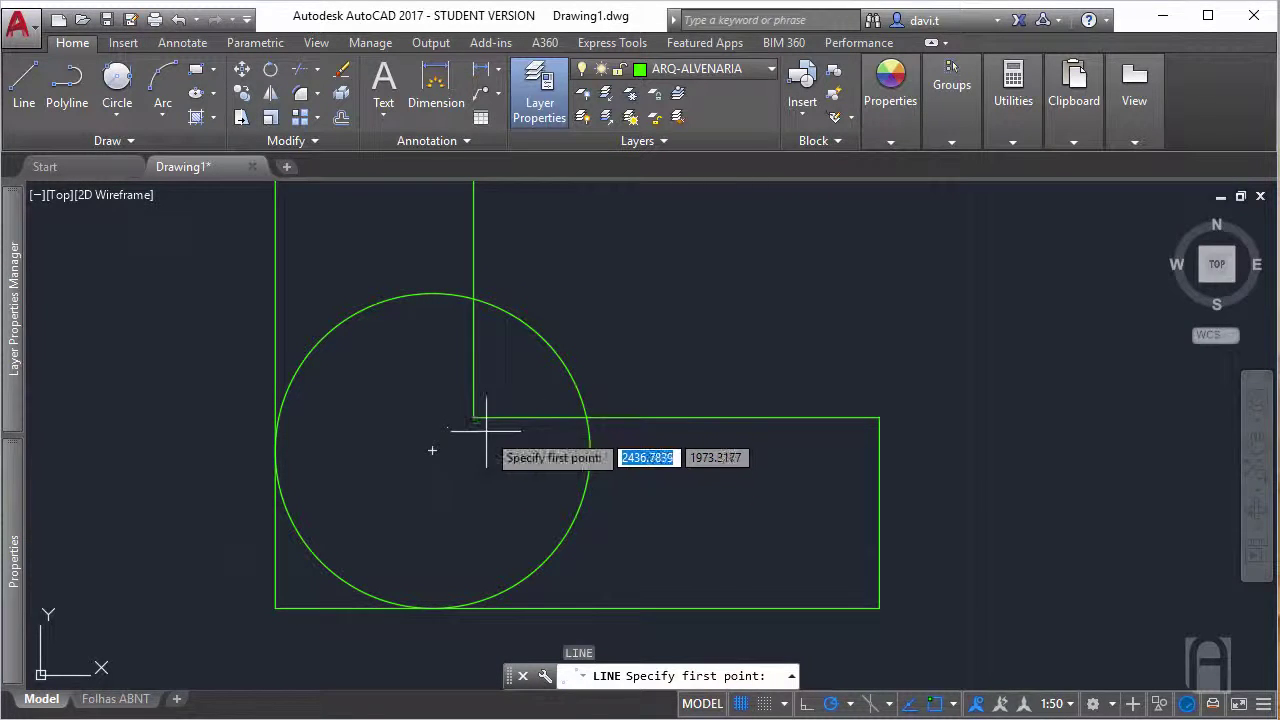
pyautogui.scroll(2, 495, 397)
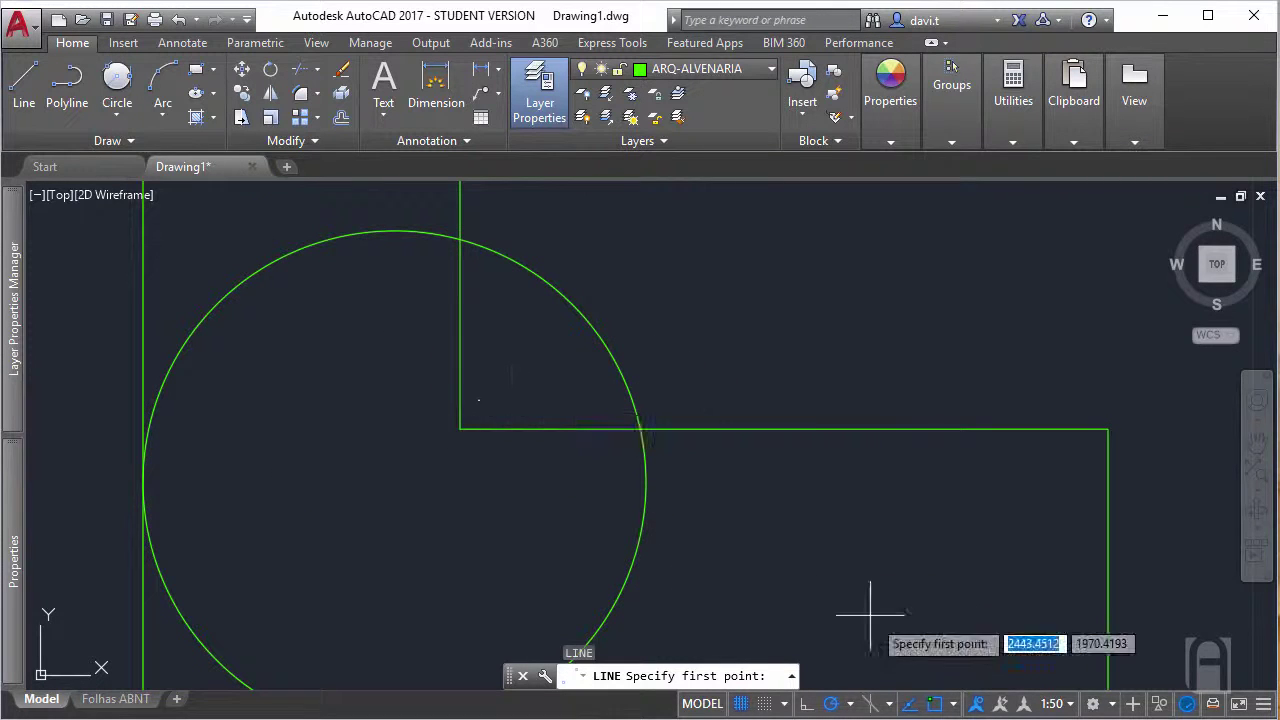
pyautogui.click(460, 428)
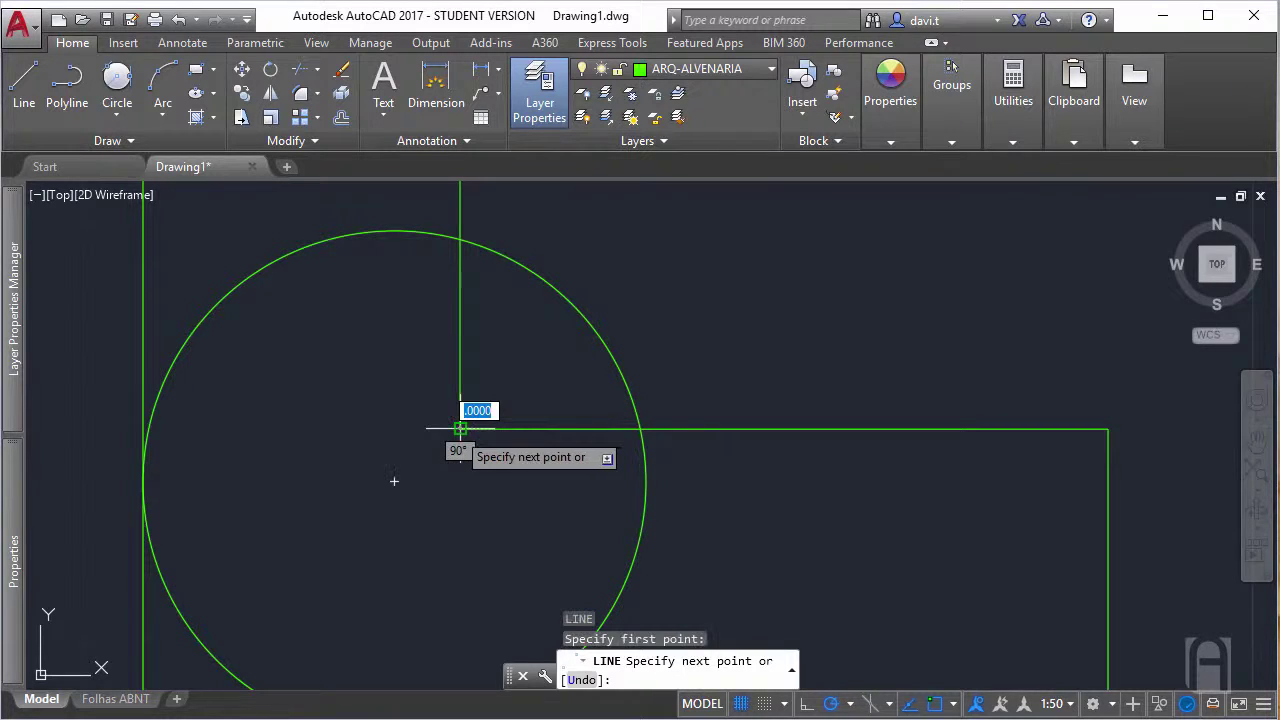
pyautogui.click(831, 704)
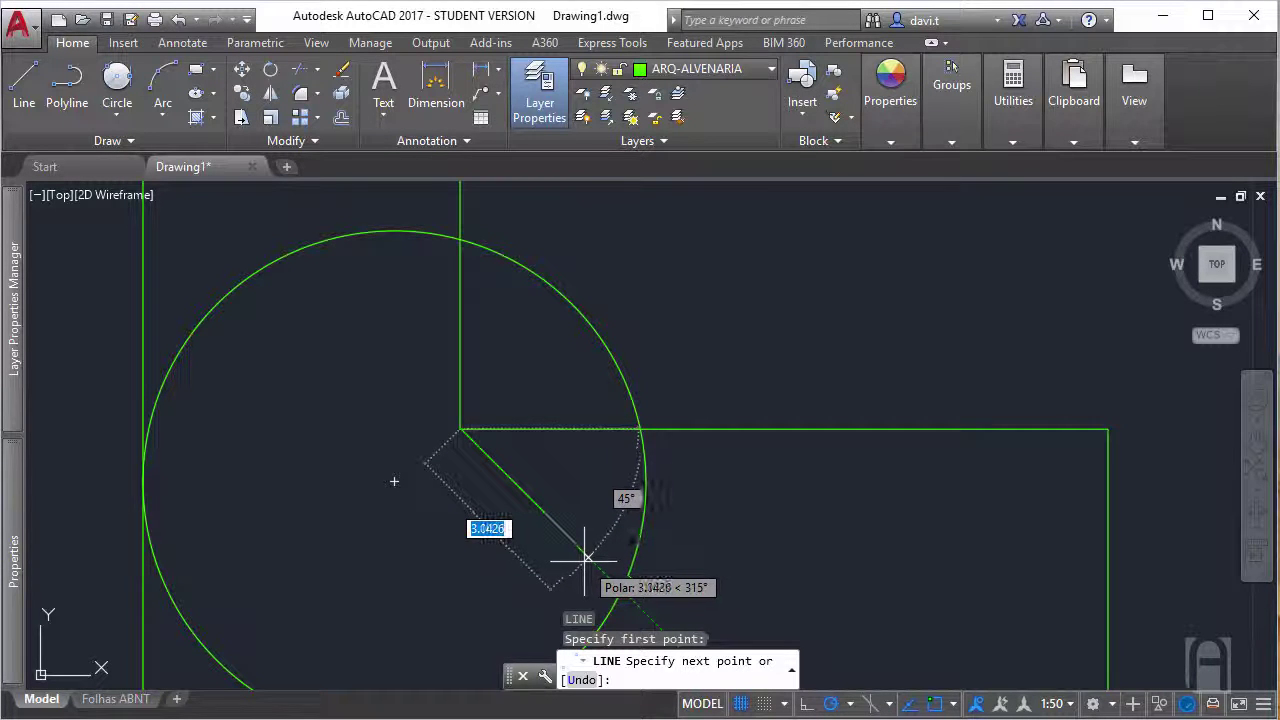
pyautogui.click(585, 557)
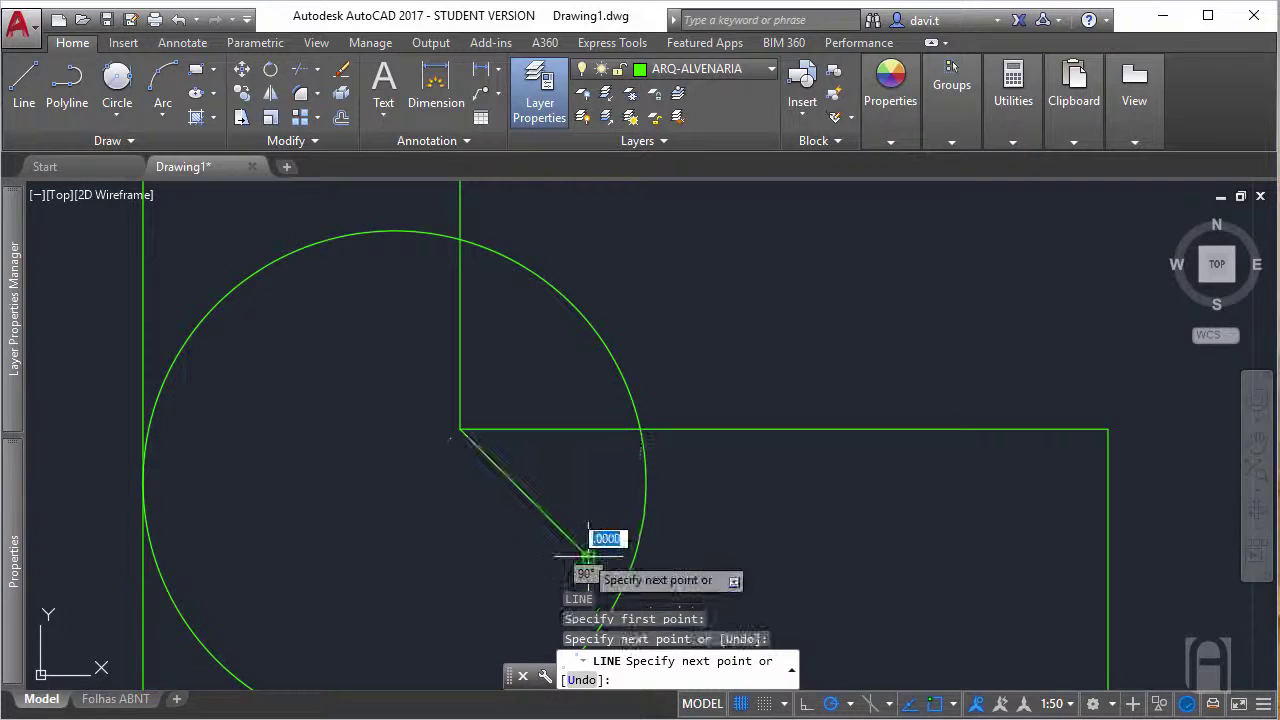
pyautogui.moveTo(556, 475); pyautogui.dragTo(503, 438, button='middle')
pyautogui.press('Escape')
pyautogui.press('Escape')
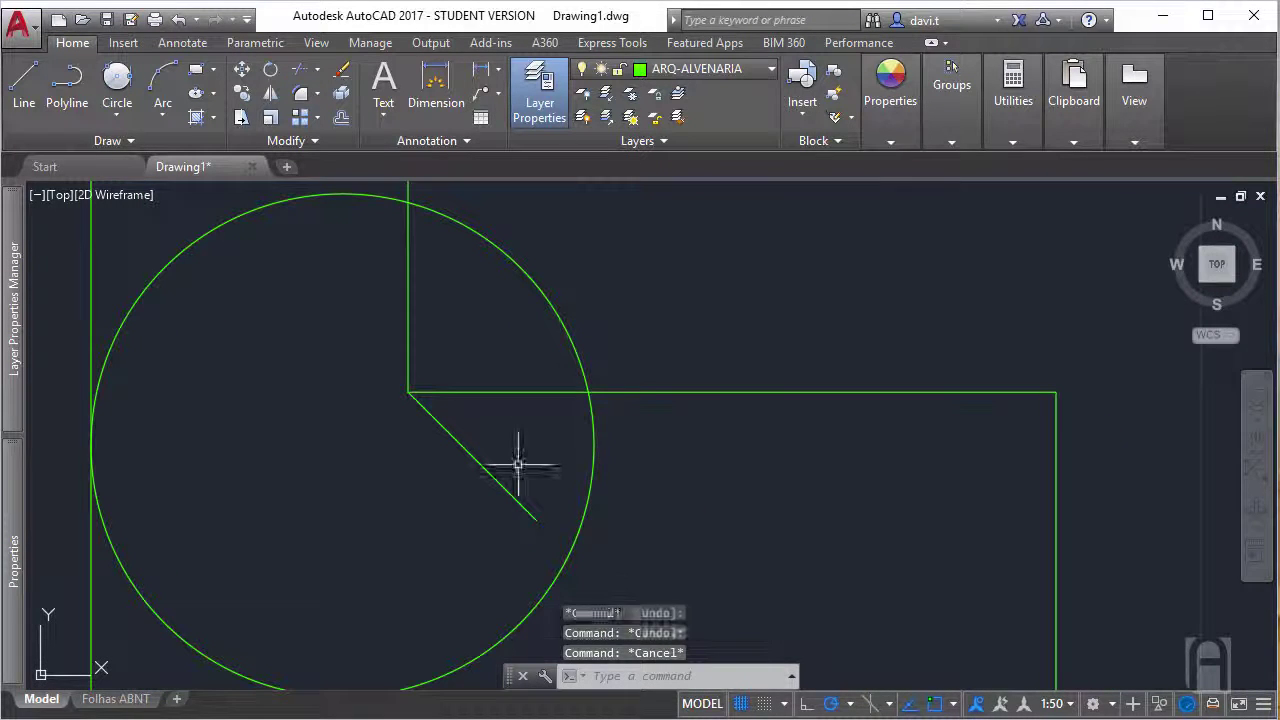
pyautogui.click(466, 450)
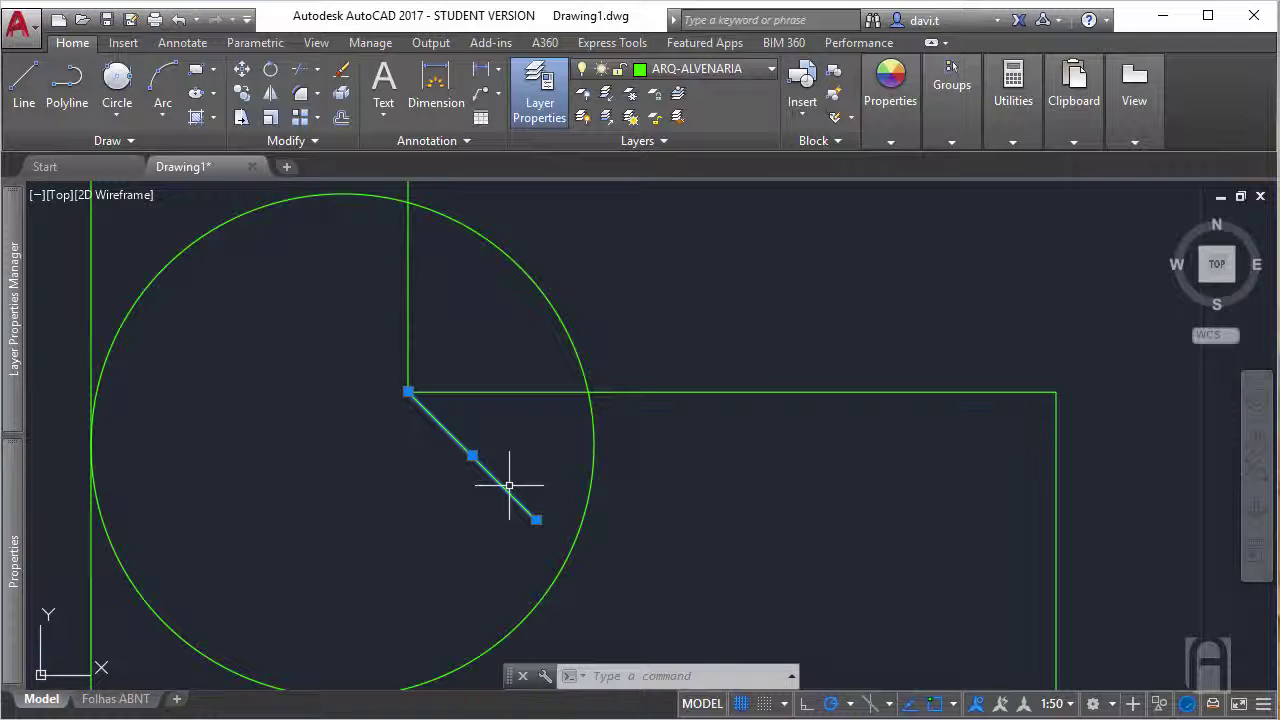
pyautogui.press('Escape')
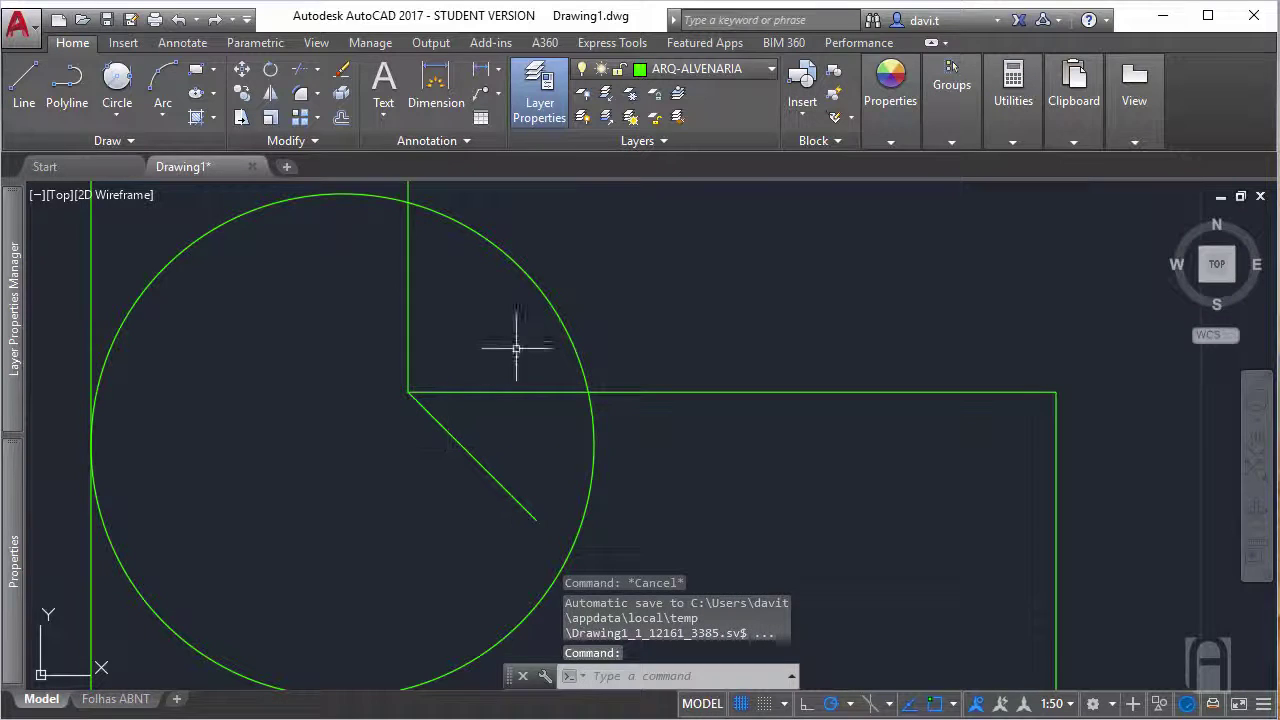
pyautogui.press('Escape')
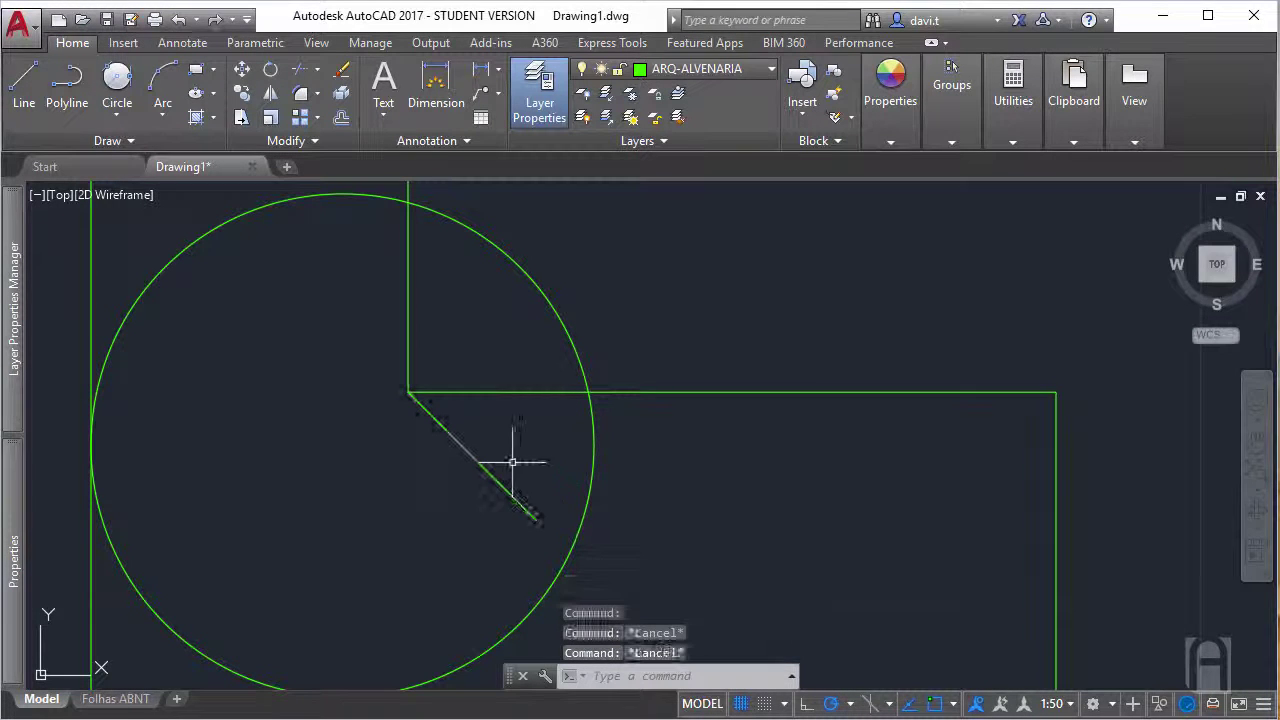
# Stretch the diagonal line's inner-corner endpoint at 135° to a point just inside the circle's upper-left arc, using its grip, and deselect the line.
pyautogui.click(480, 464)
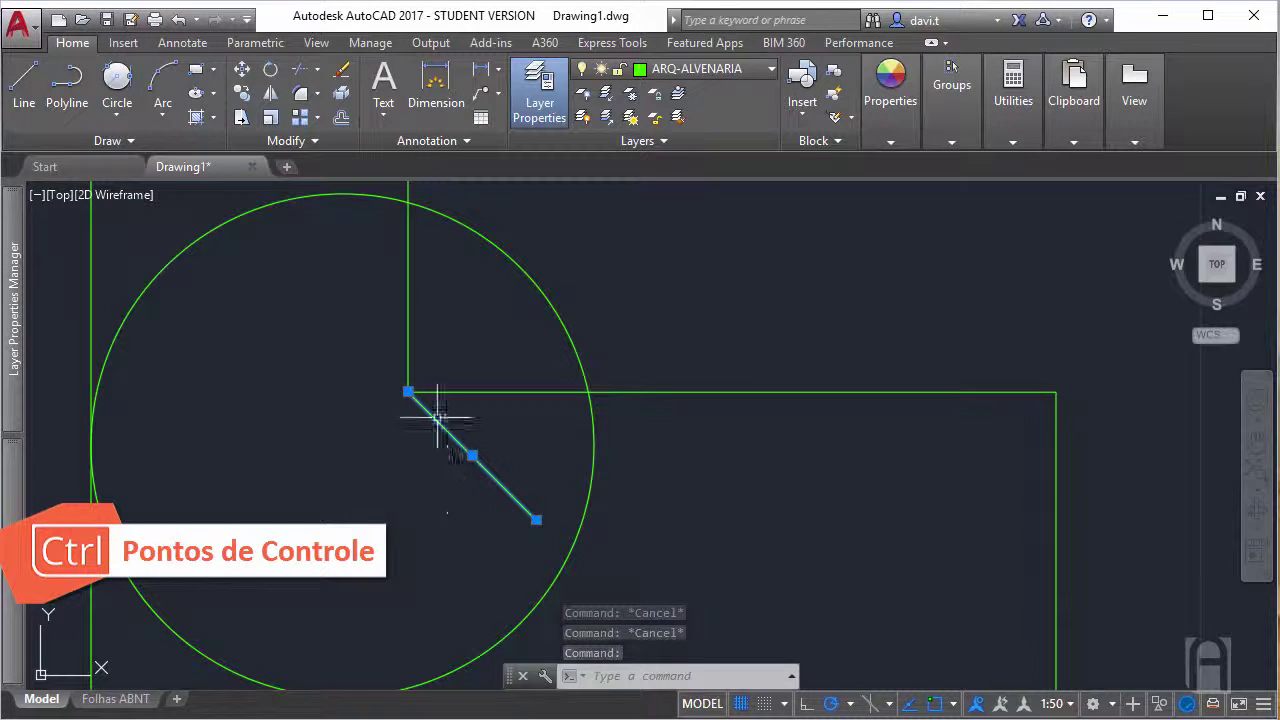
pyautogui.click(472, 455)
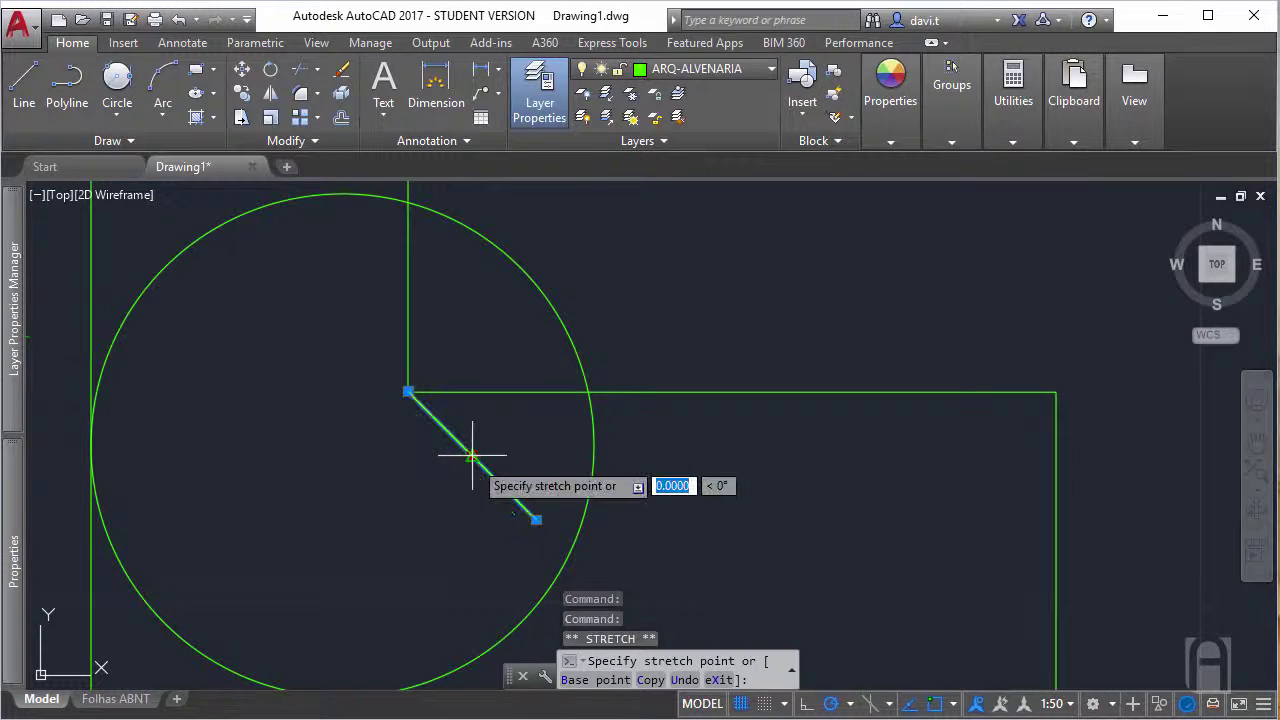
pyautogui.click(472, 455)
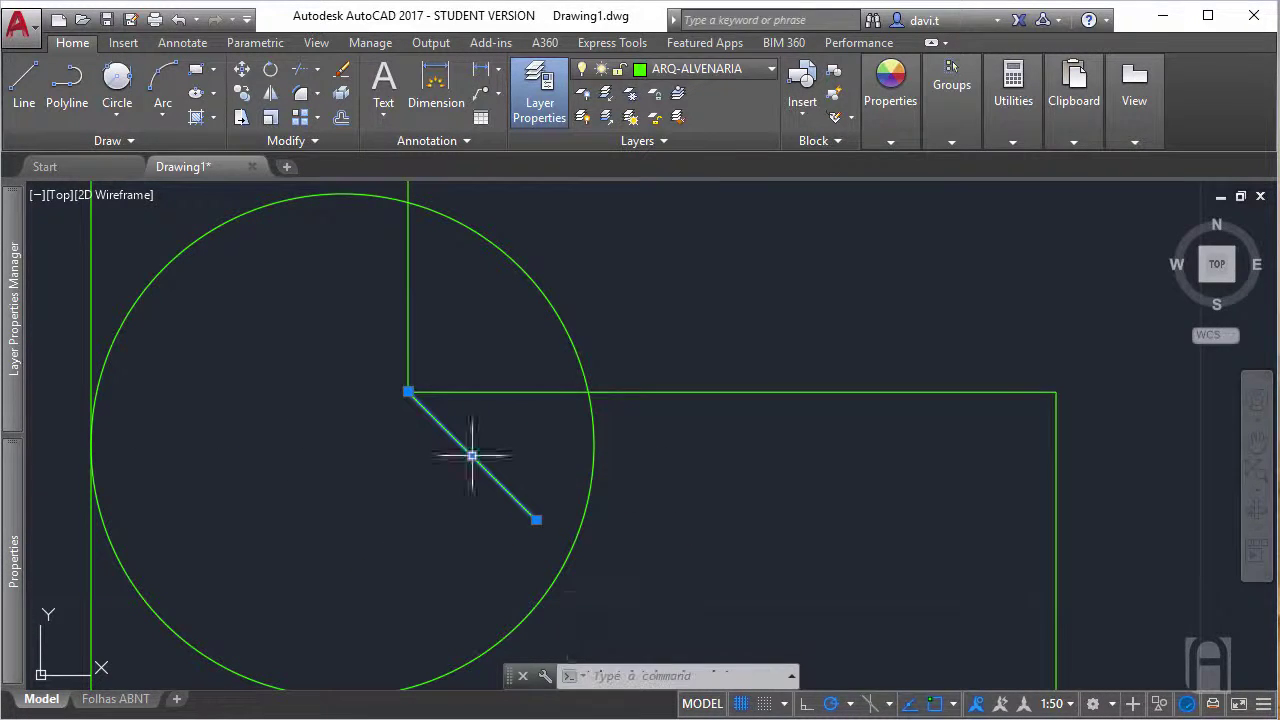
pyautogui.click(527, 519)
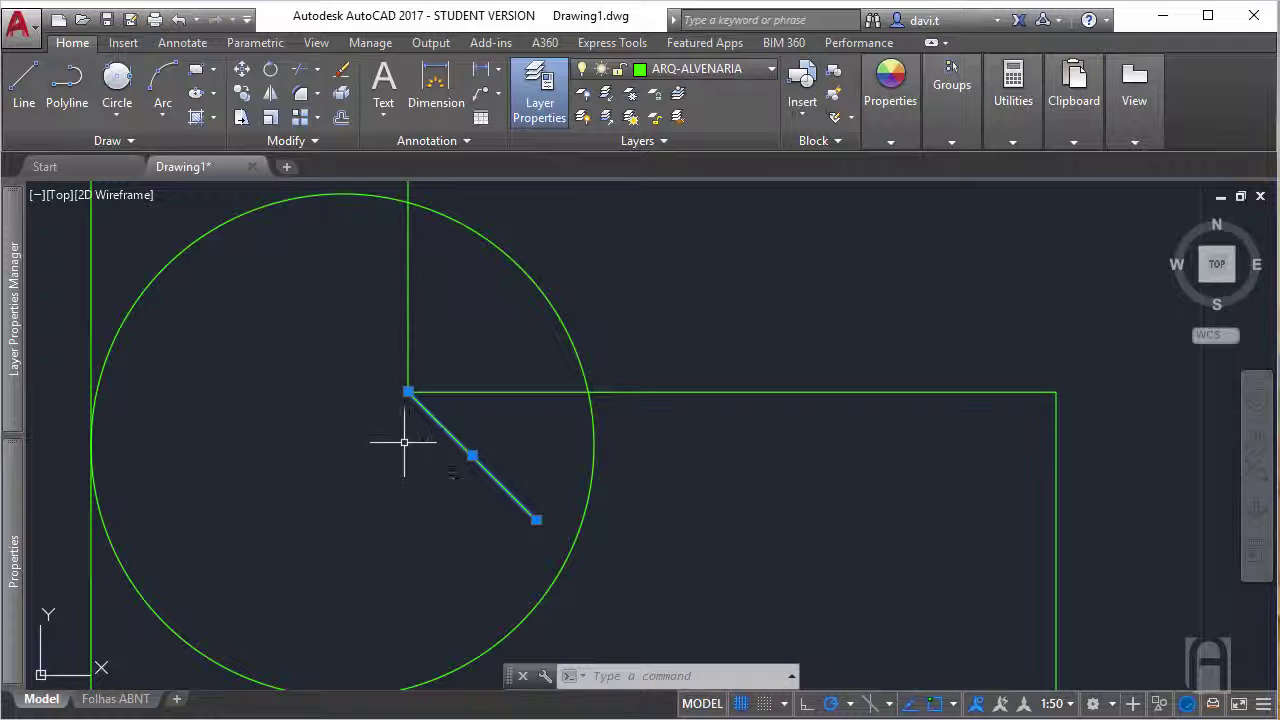
pyautogui.click(407, 390)
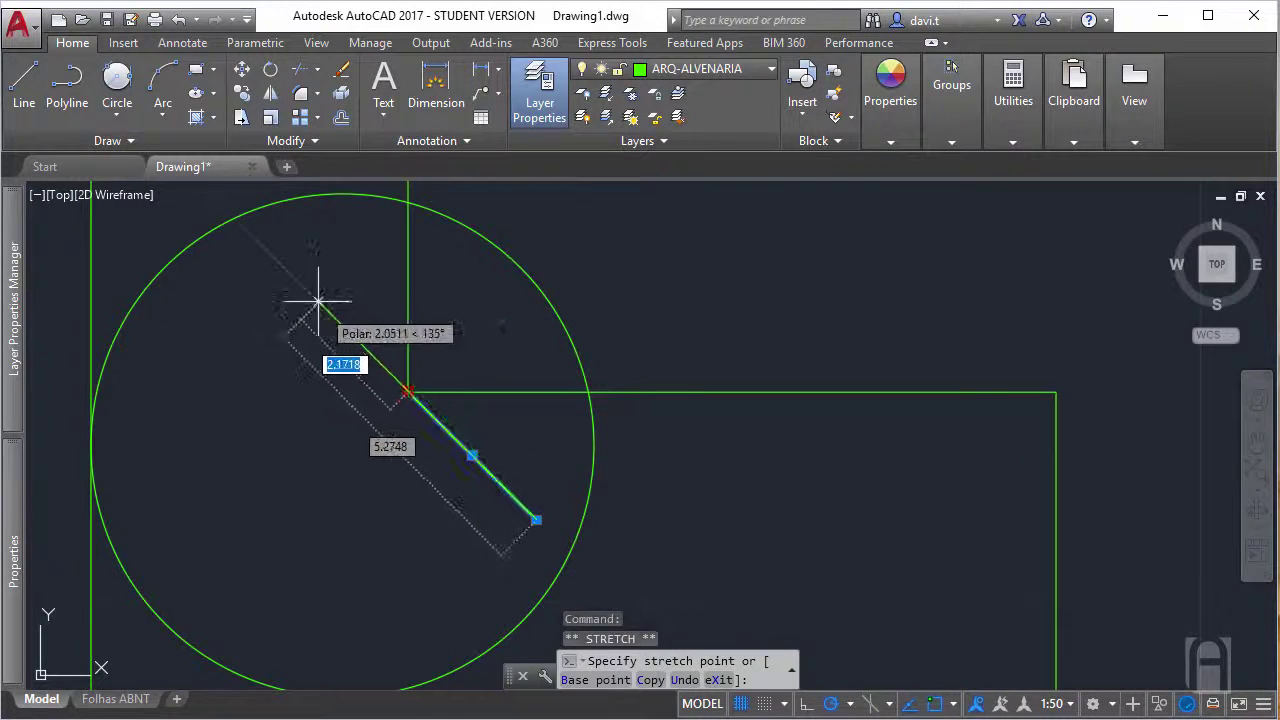
pyautogui.click(268, 255)
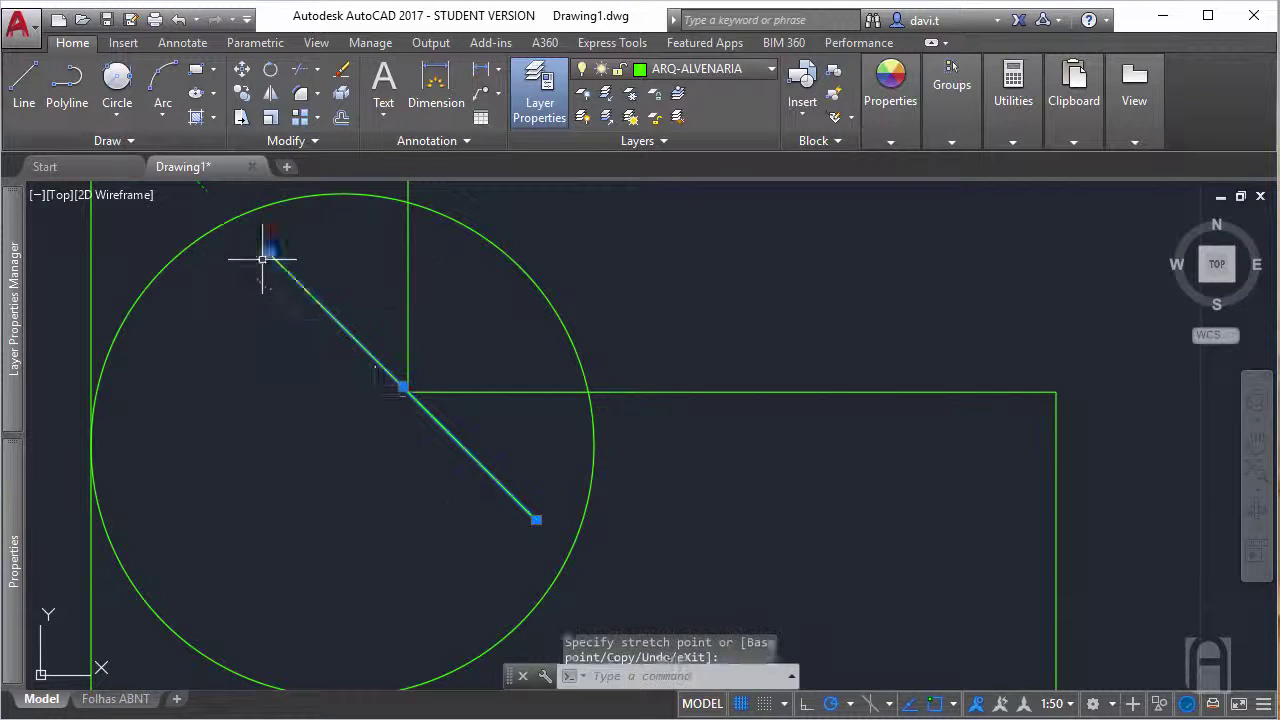
pyautogui.press('Escape')
pyautogui.press('Escape')
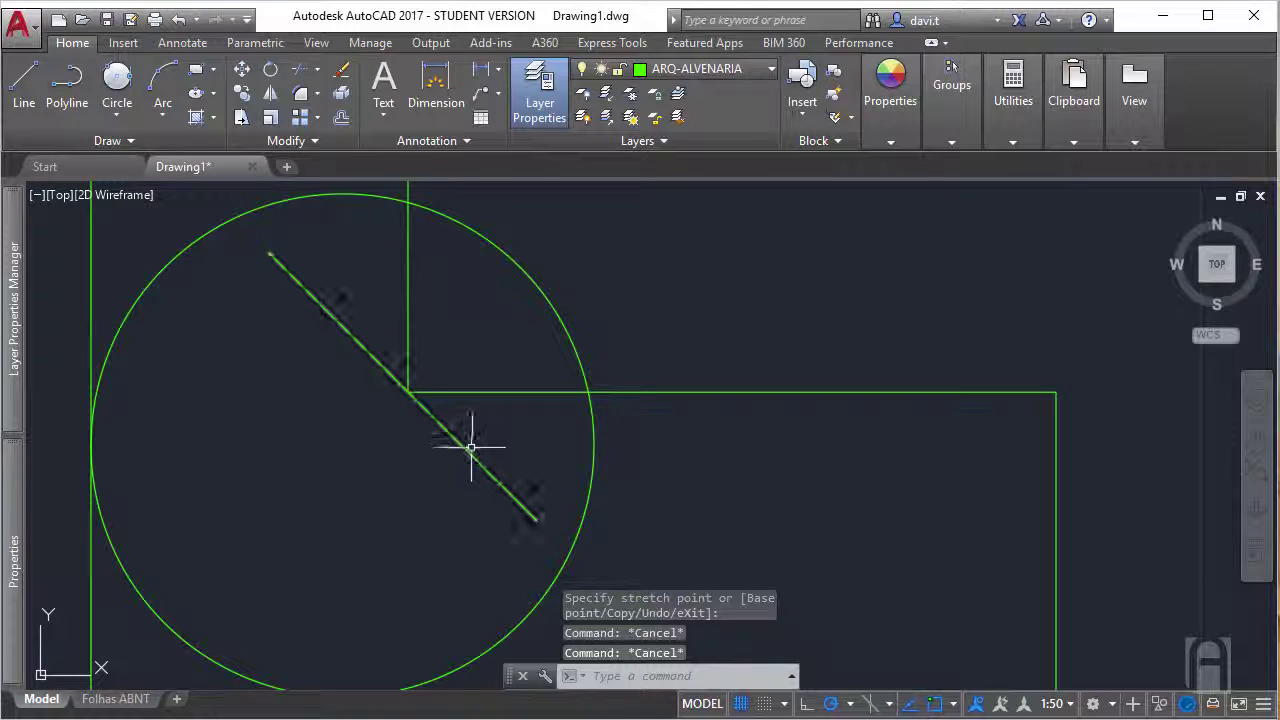
pyautogui.scroll(-4, 701, 546)
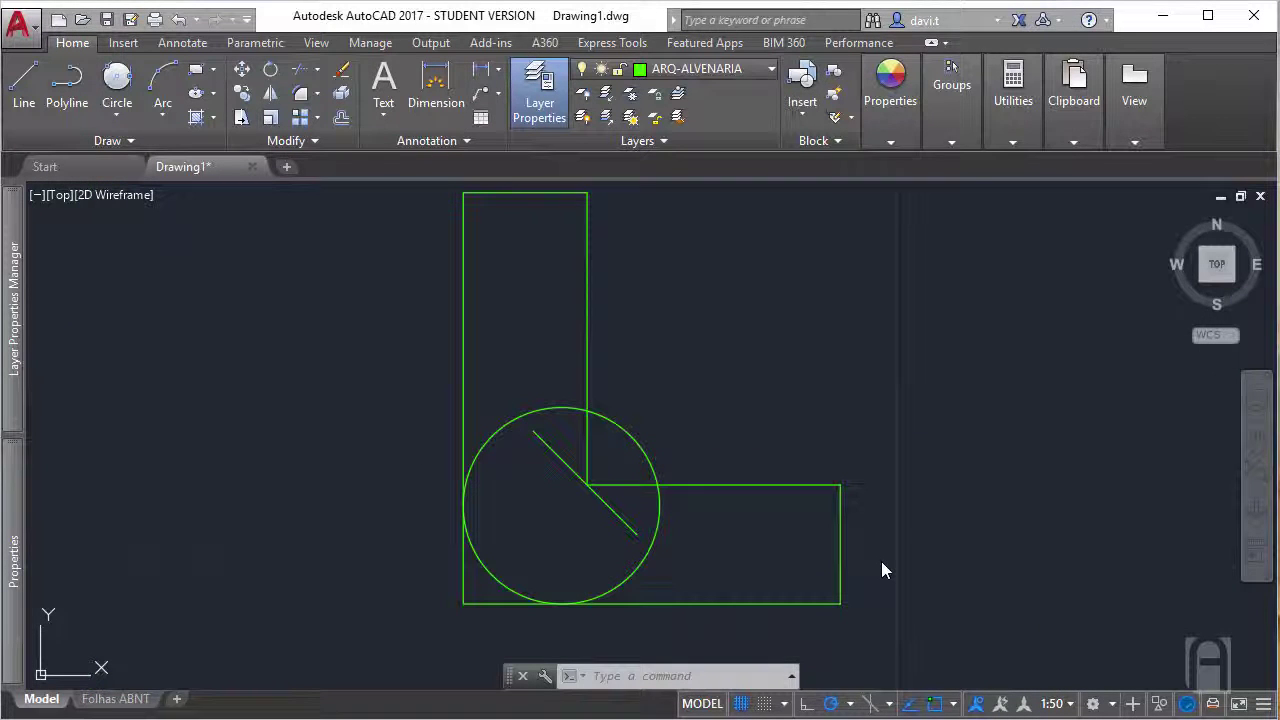